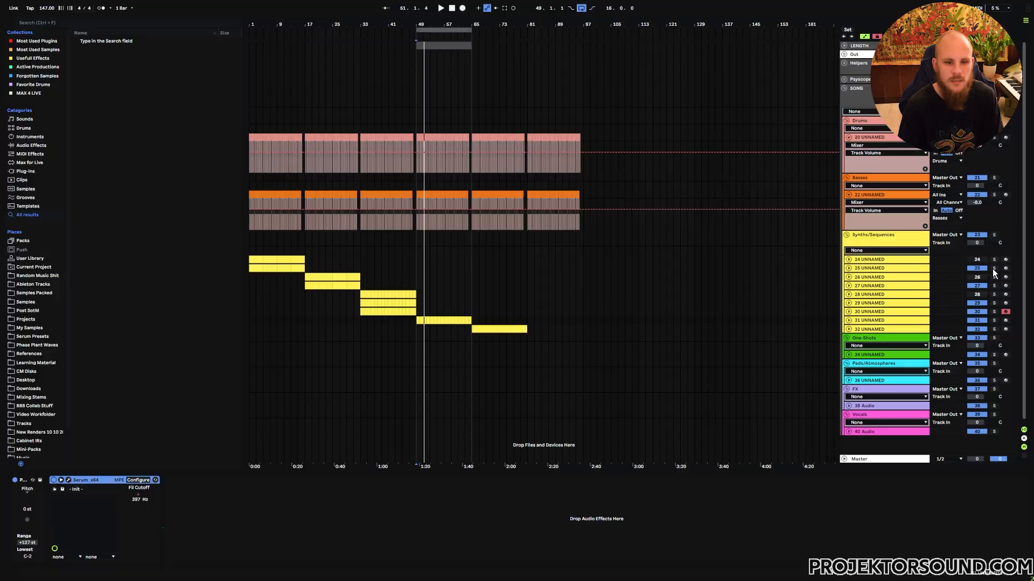
Step: Solo track 25 in the Synths/Sequences group and play its clip from the start of the arrangement
click(994, 268)
click(252, 269)
key(space)
click(255, 269)
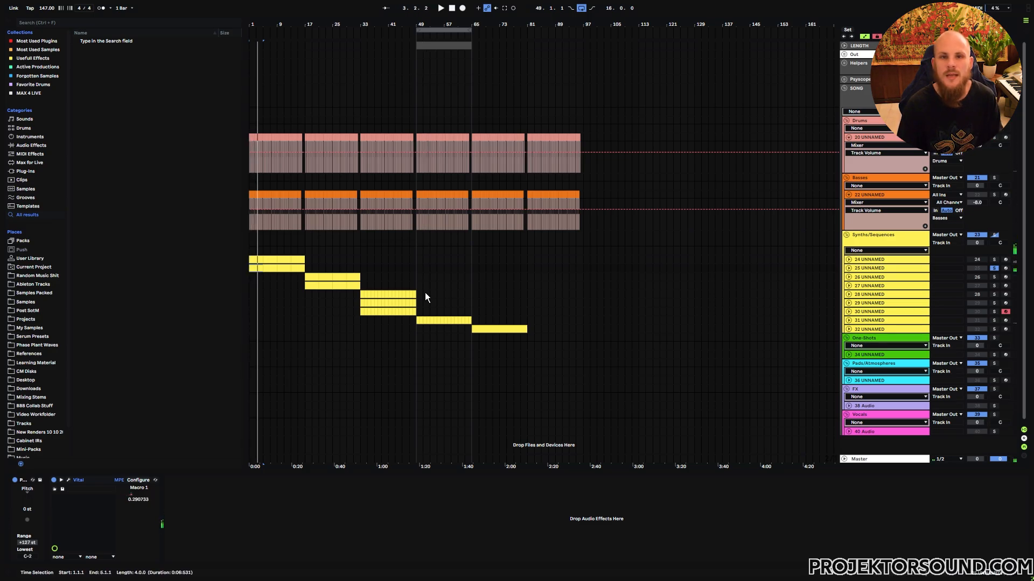
Step: Solo track 31 and set the play position at the beginning of its clip at bar 49
click(867, 321)
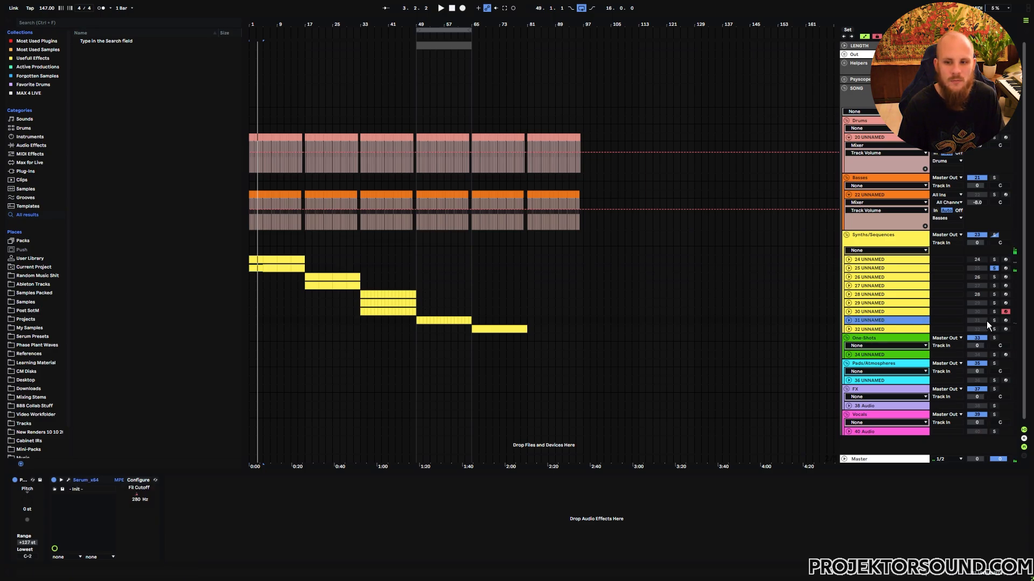
click(994, 321)
click(421, 321)
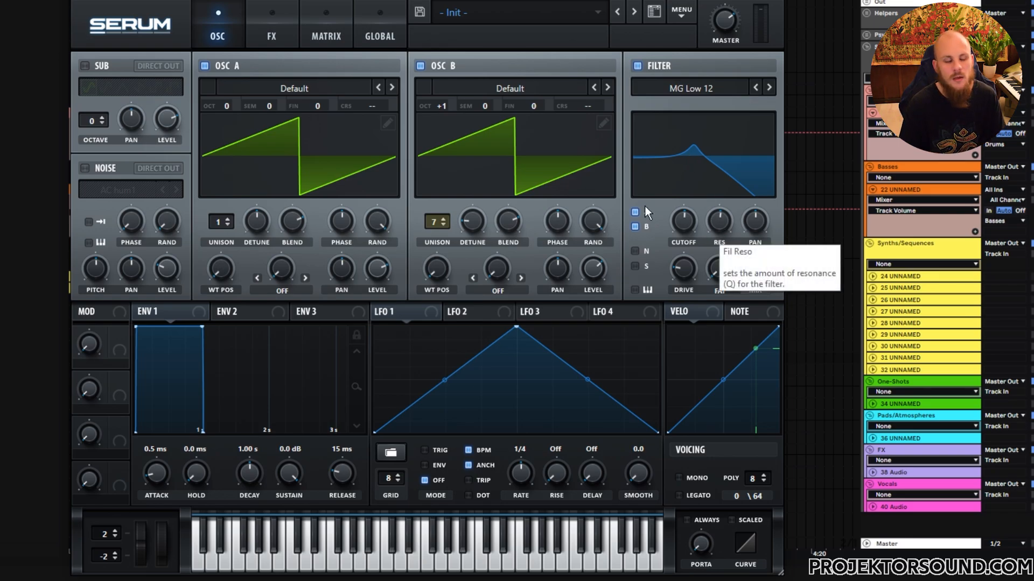
Step: Examine the oscillator, filter and effects settings of track 31's Serum patch
click(277, 34)
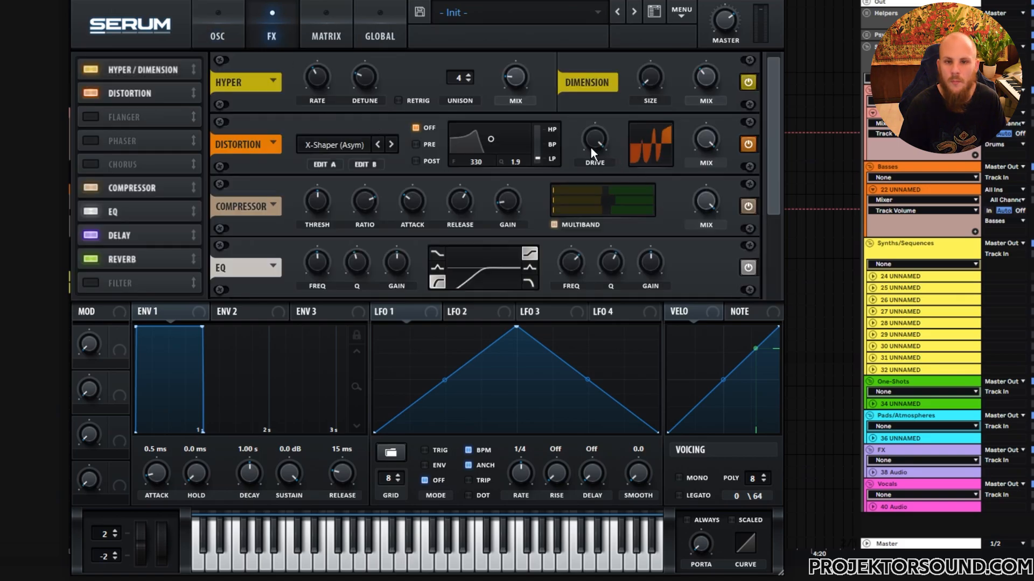
click(217, 34)
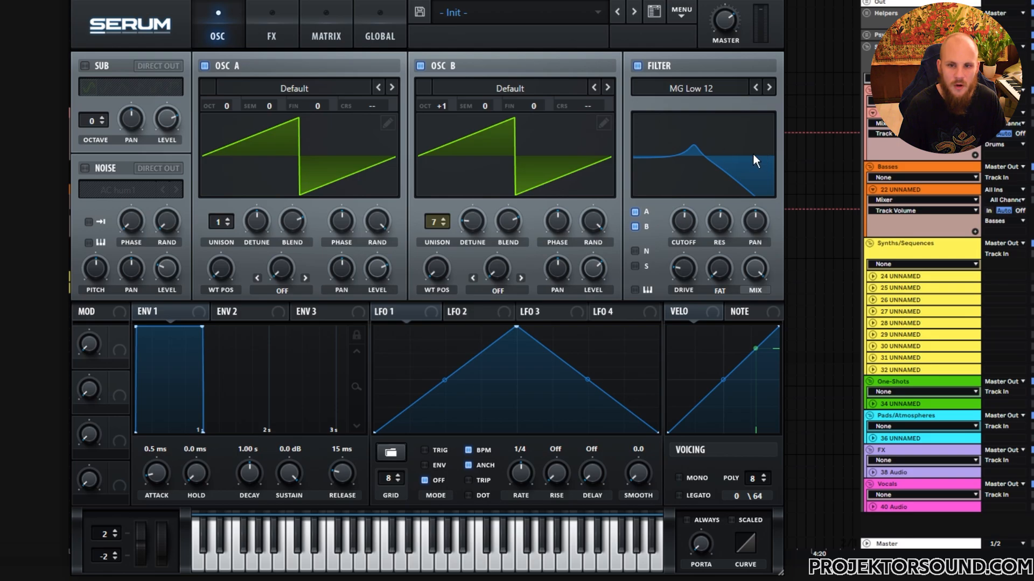
click(279, 34)
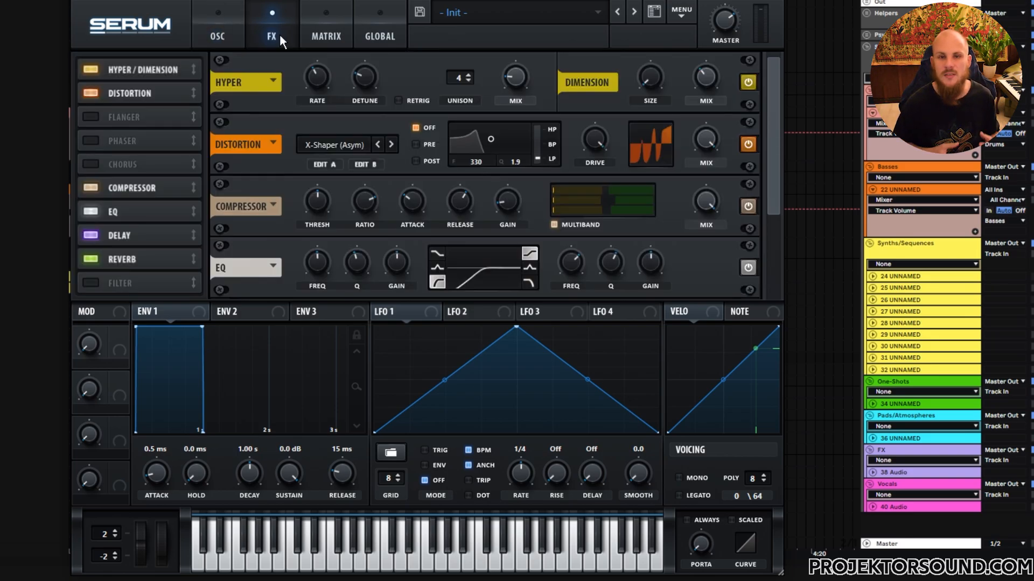
click(217, 34)
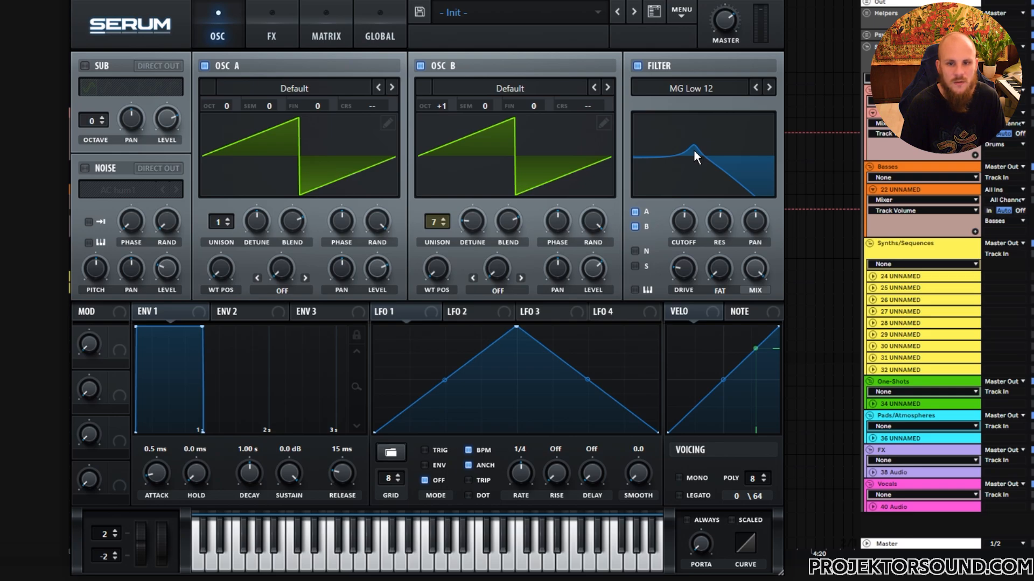
click(272, 34)
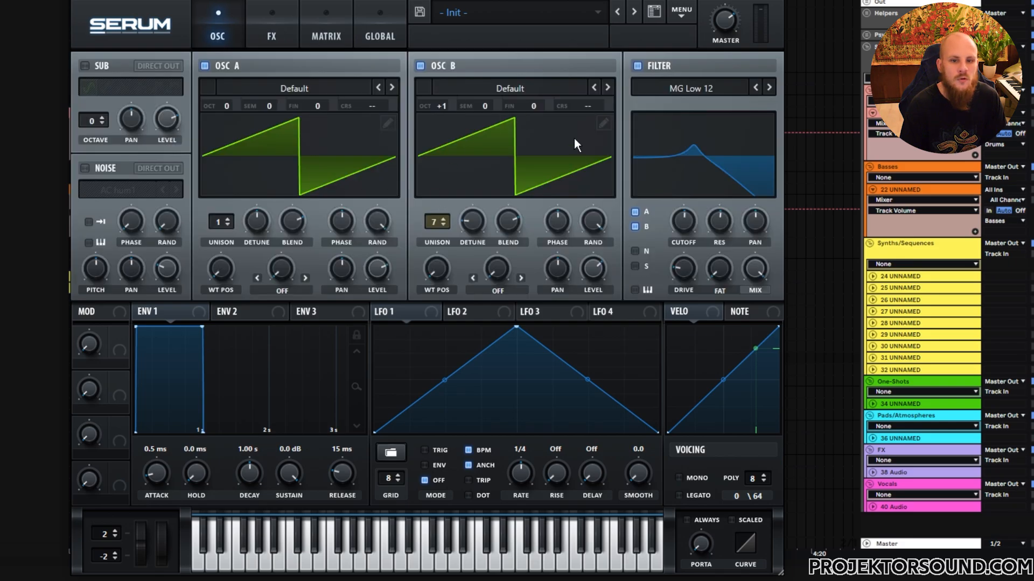
click(284, 37)
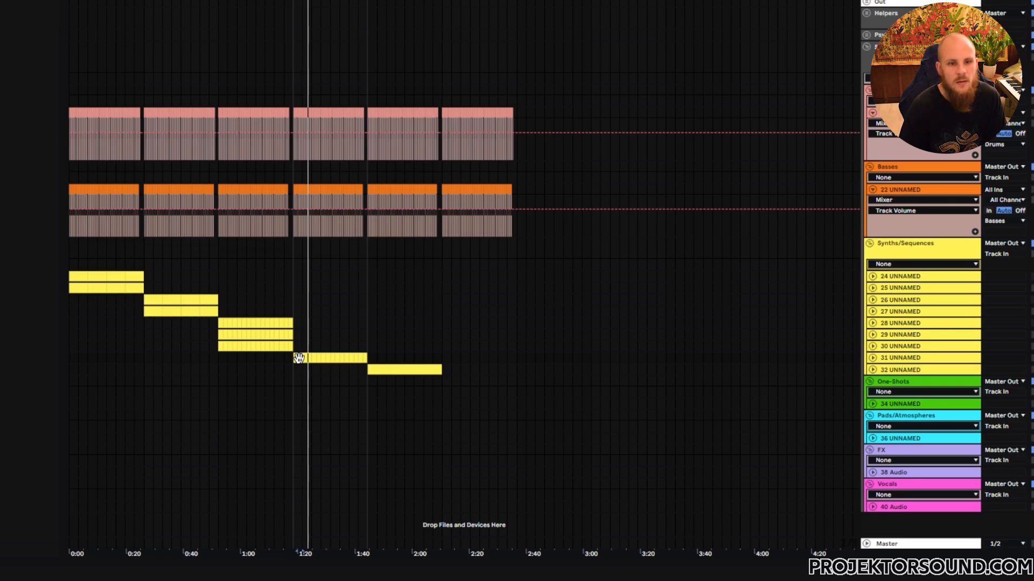
Step: Play the sequence, examine the X-Shaper distortion's Shaper B curve, and compare the sound with the distortion bypassed
key(space)
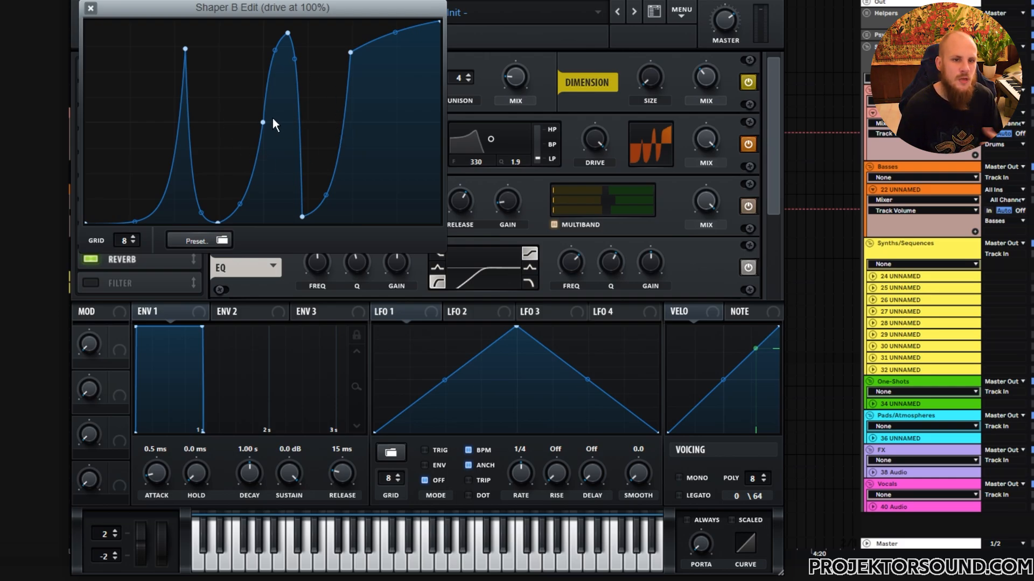
click(91, 8)
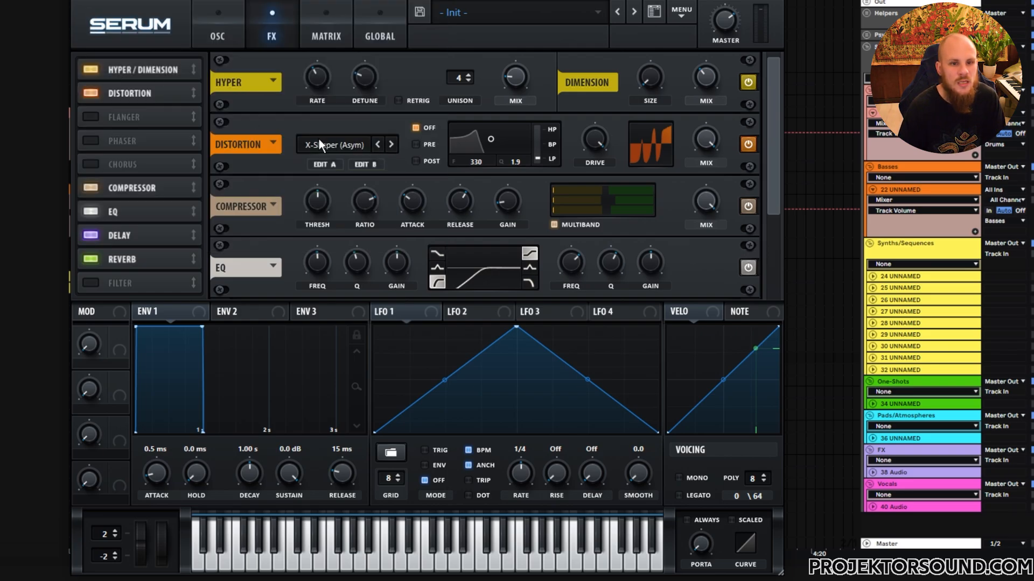
click(365, 165)
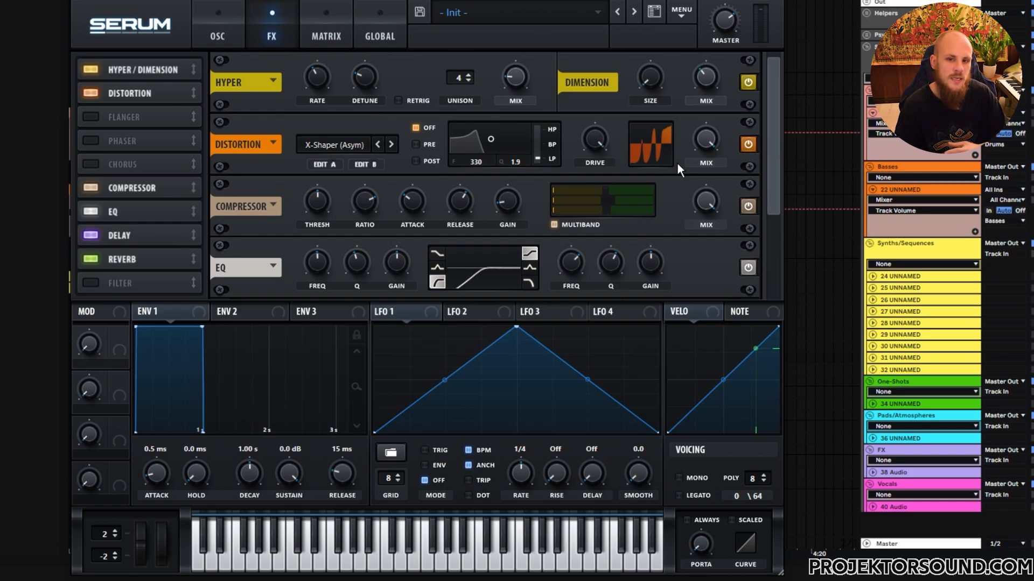
click(748, 146)
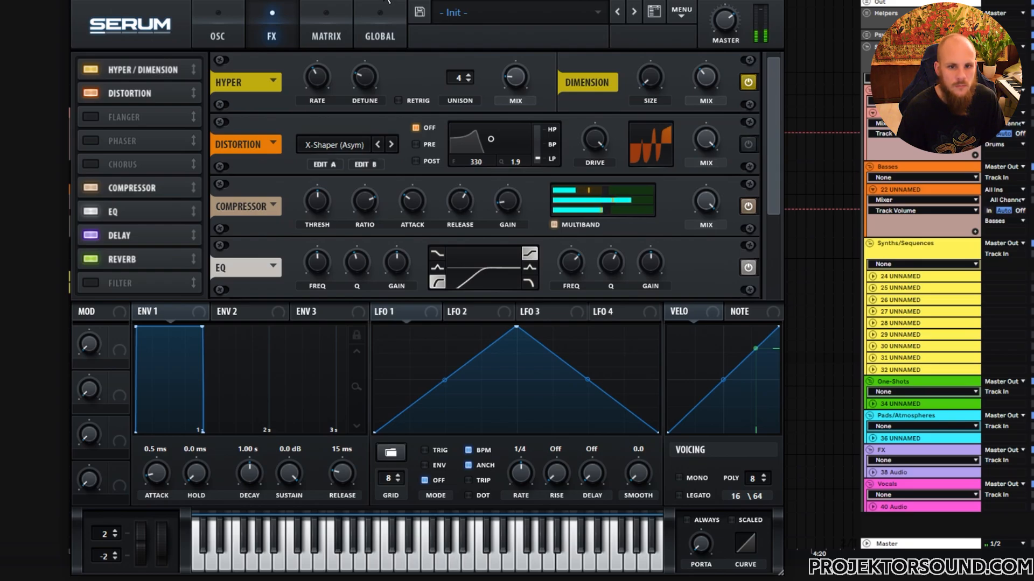
click(747, 144)
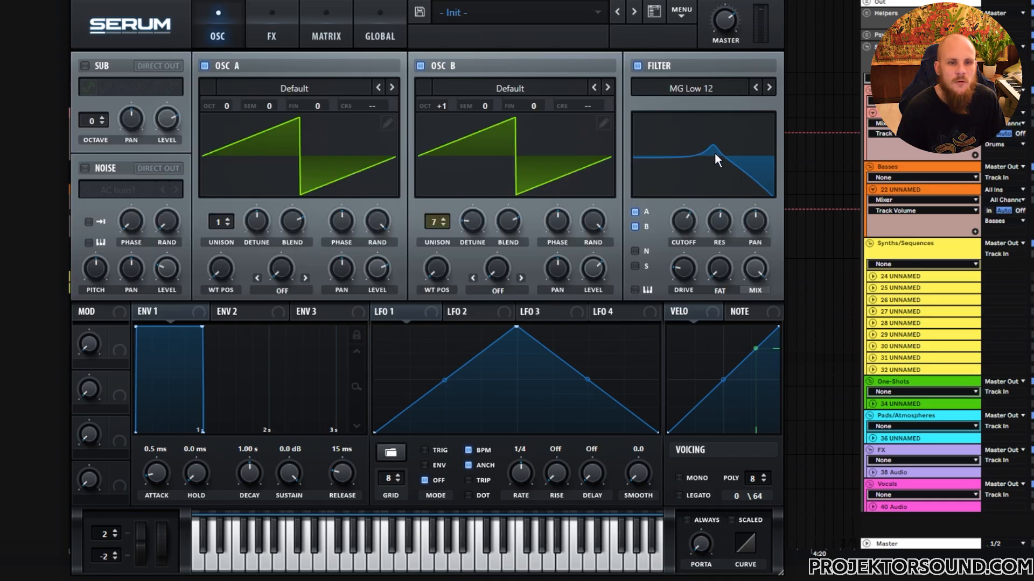
Step: Review how the low-pass filter feeds the distortion and look through the rest of the effects chain
click(294, 34)
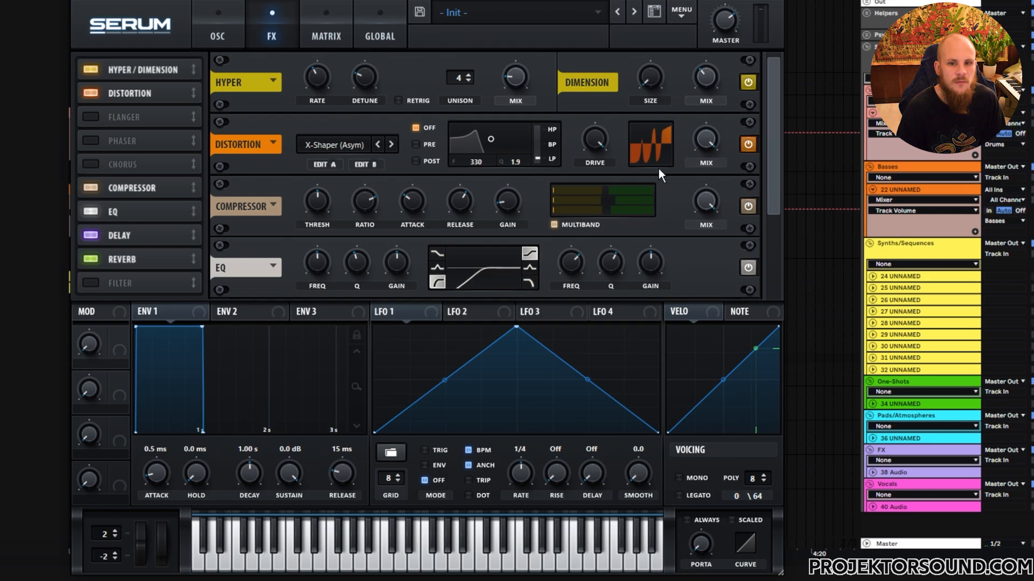
click(241, 37)
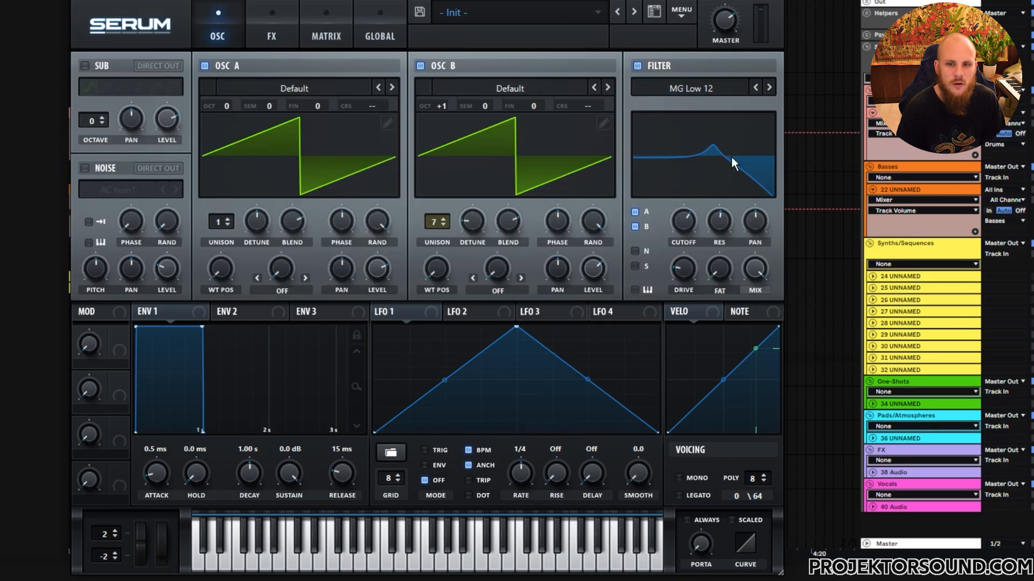
click(276, 35)
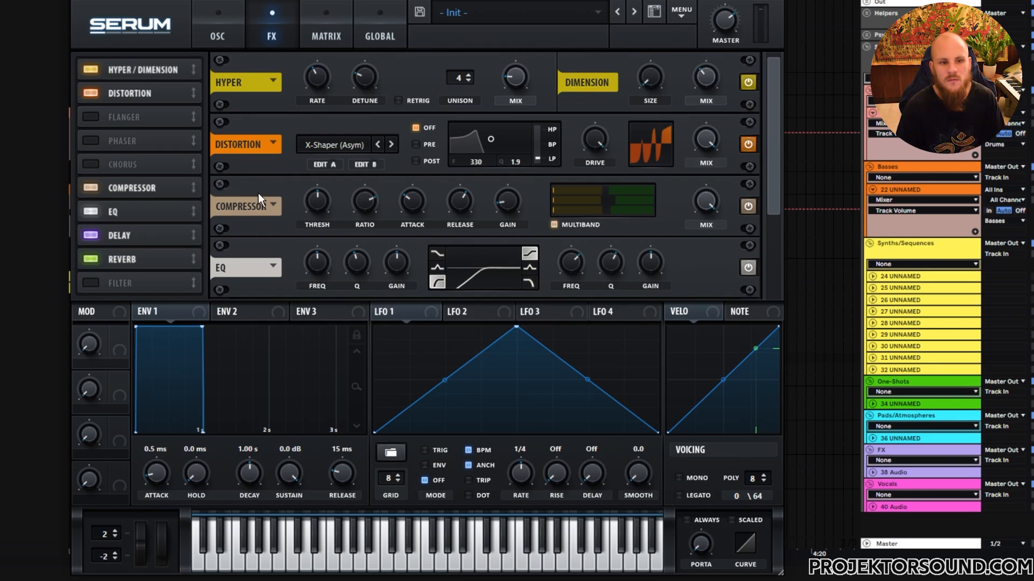
scroll(597, 211, down, 2)
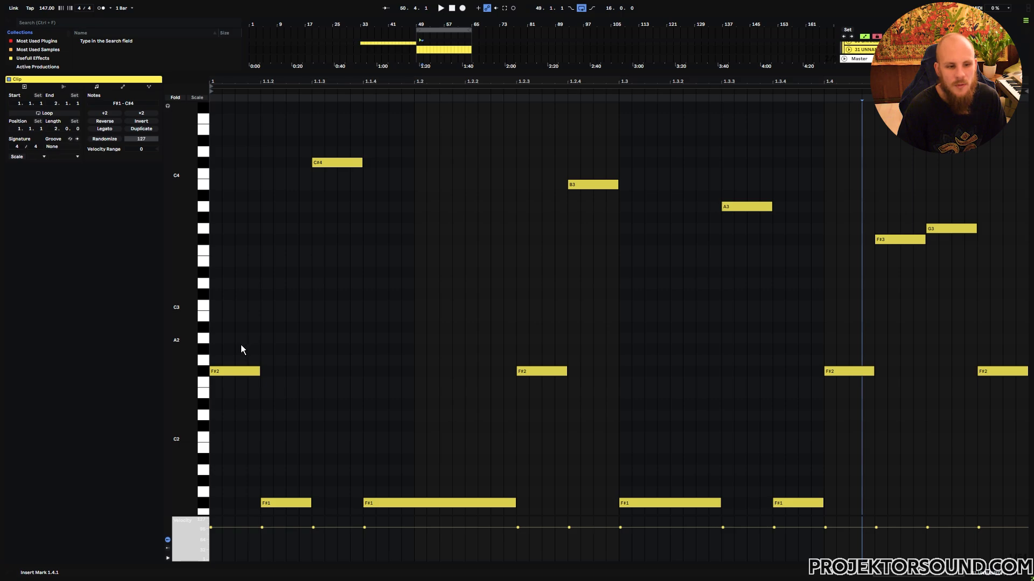
Step: Inspect the low F#1 and F#2 notes and the upper melody notes in track 31's MIDI clip
drag(224, 340, 1030, 521)
drag(281, 131, 980, 275)
click(289, 130)
drag(228, 339, 559, 454)
drag(675, 479, 1005, 528)
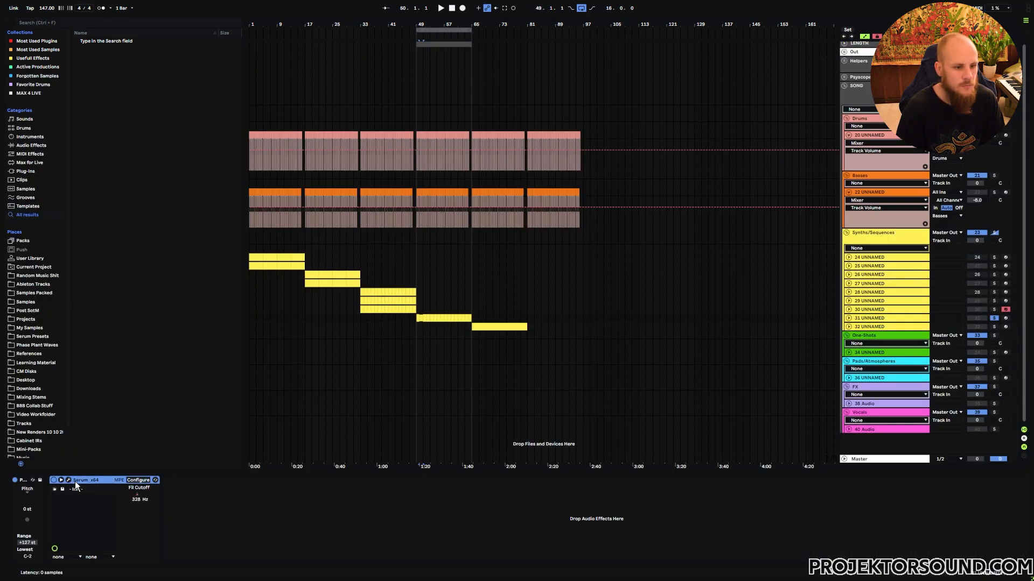
Step: Revisit track 31's Serum instrument and select the upper melody notes of its clip for inspection
click(69, 480)
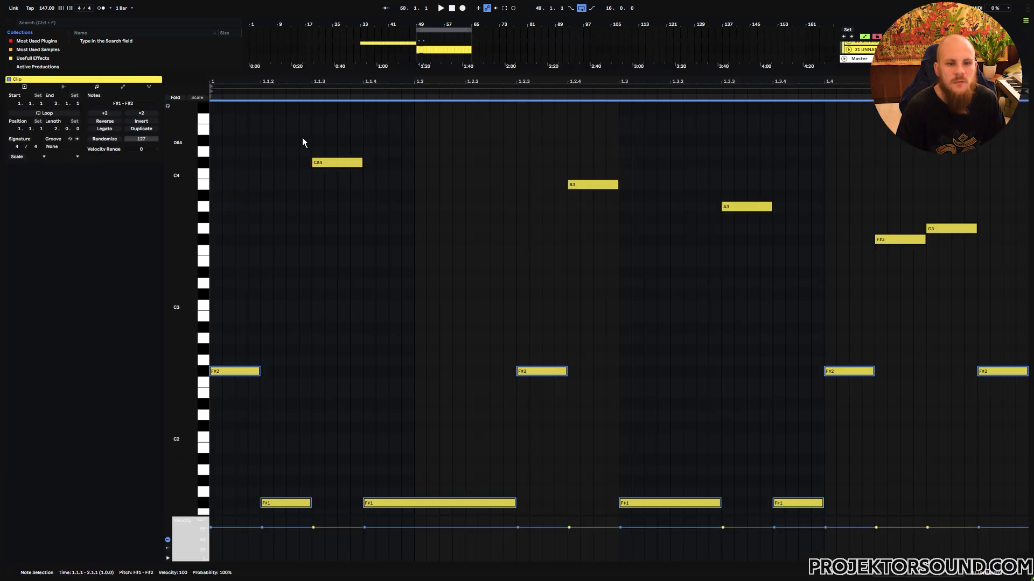
drag(302, 138, 1021, 264)
click(415, 217)
drag(279, 135, 1009, 326)
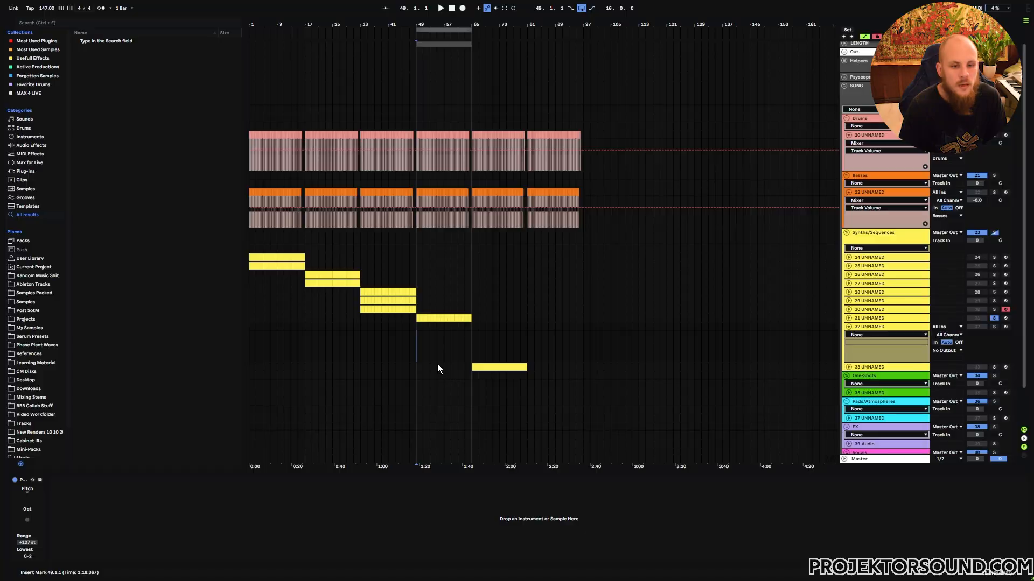
Step: Load a fresh Serum instrument with the Init preset on the empty MIDI track 32
right_click(434, 338)
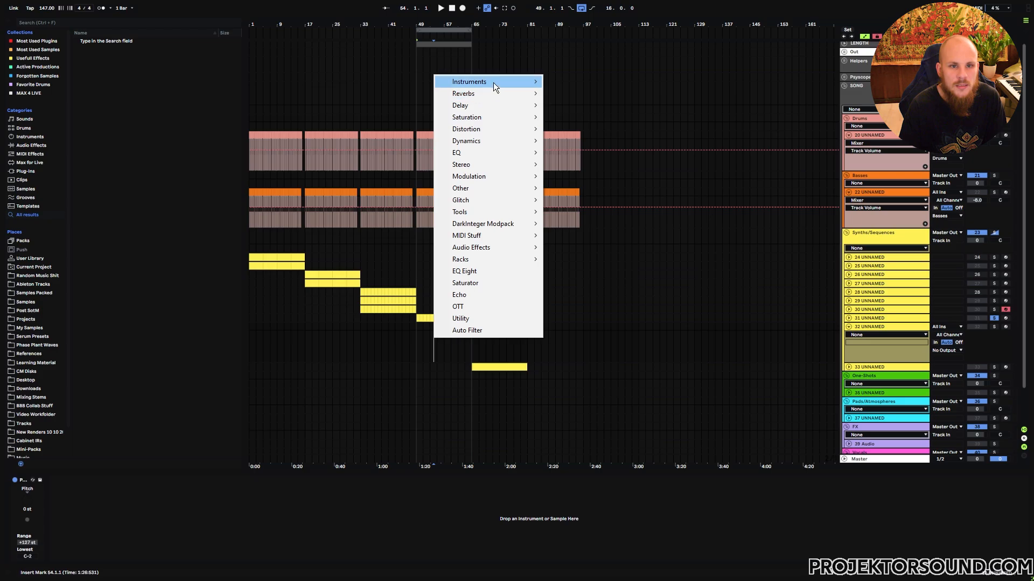
mouse_move(493, 82)
click(596, 84)
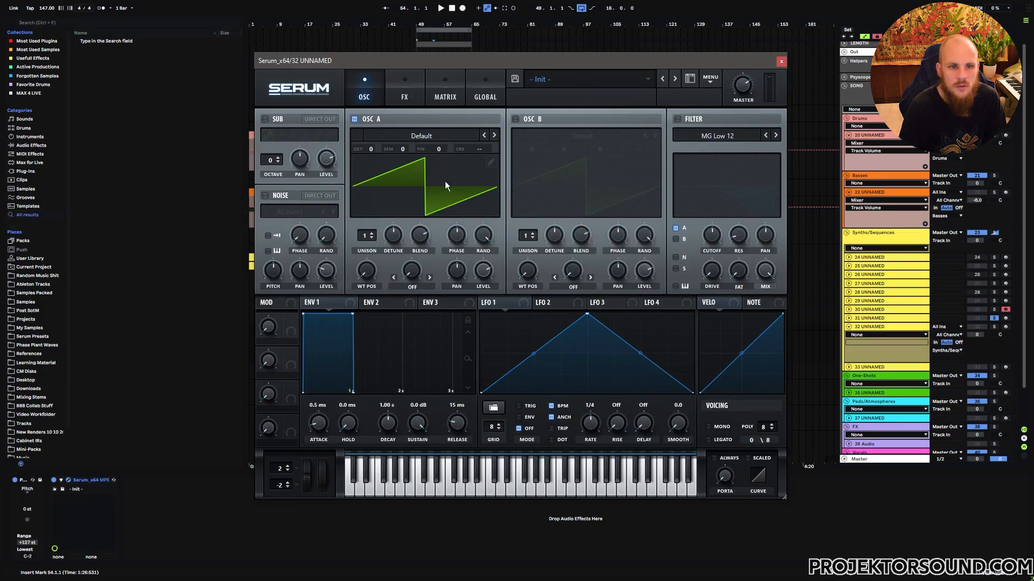
Step: Enable Serum's distortion effect, set its type to X-Shaper (Asym), and open the Shaper B curve for editing
click(406, 96)
click(270, 139)
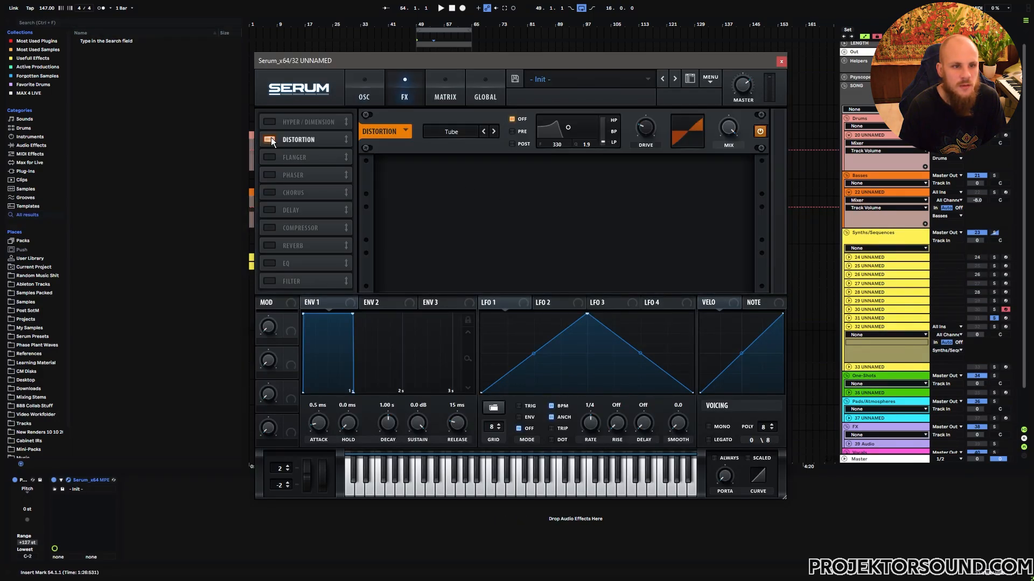
click(470, 131)
click(467, 289)
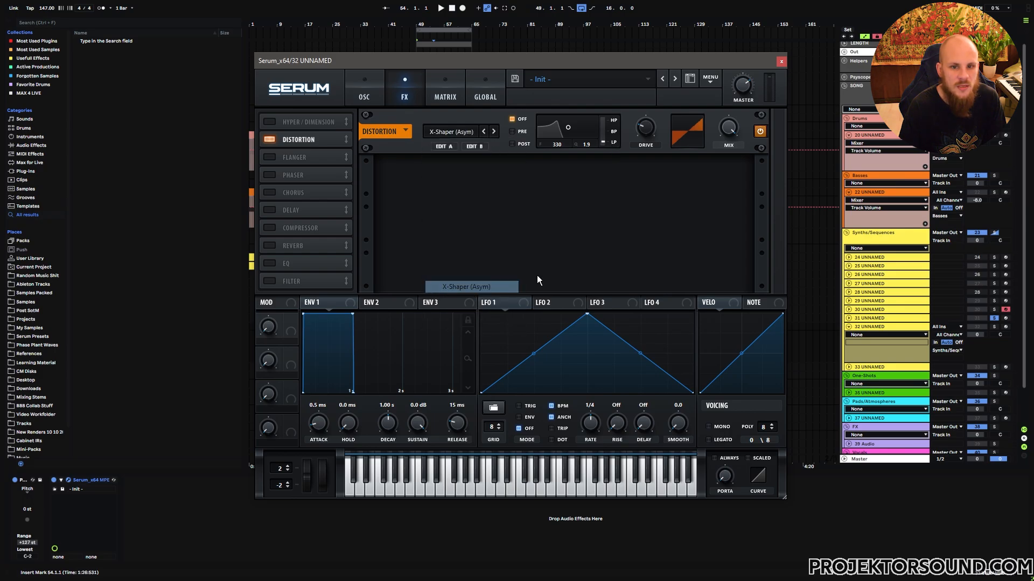
click(471, 146)
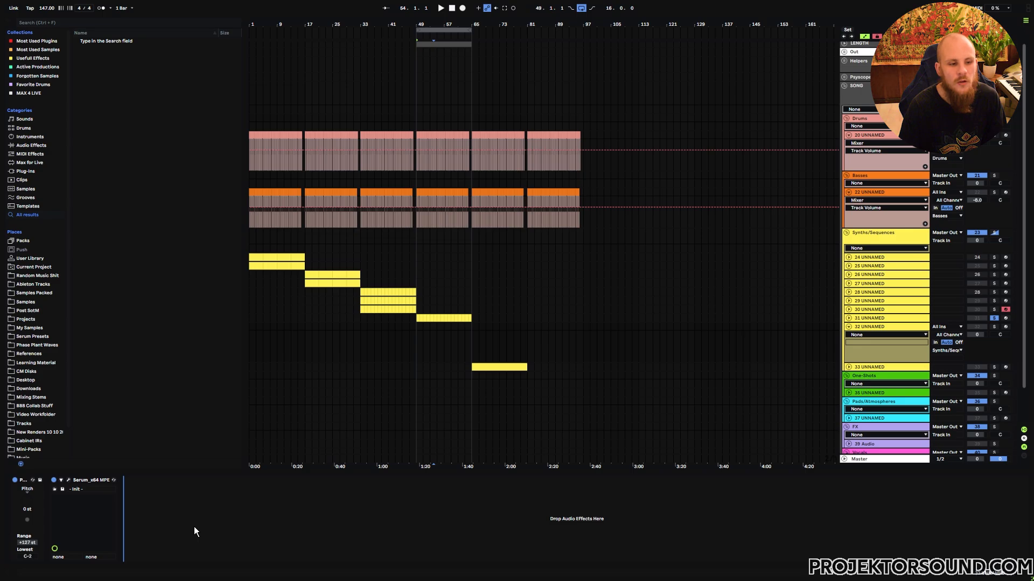
Step: Add the iZotope Trash 2 distortion after Serum on track 32
right_click(190, 524)
mouse_move(235, 315)
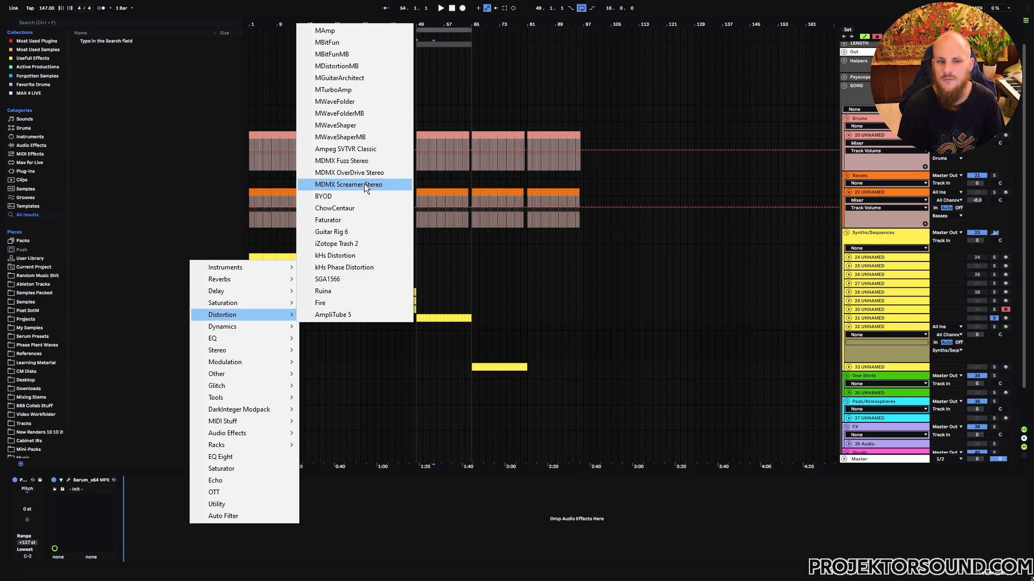
click(359, 163)
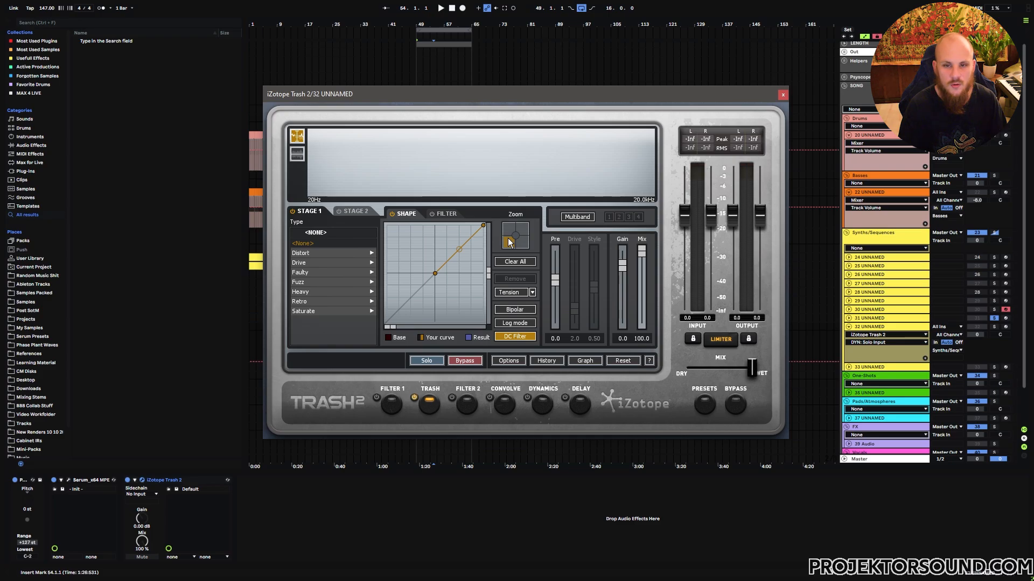
Step: Reshape Trash 2's stage 1 waveshaping curve by moving its nodes, and toggle its bipolar mode
click(442, 241)
drag(458, 267, 459, 285)
click(511, 309)
drag(410, 262, 470, 275)
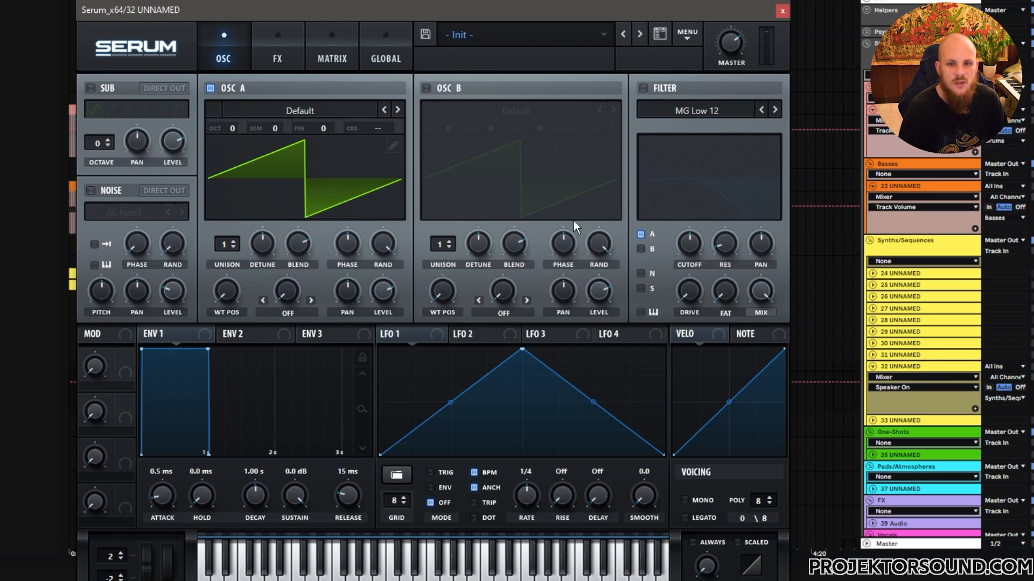
Step: Enable Serum's MG Low 12 filter on oscillator A, lower its cutoff, and raise its resonance
click(643, 88)
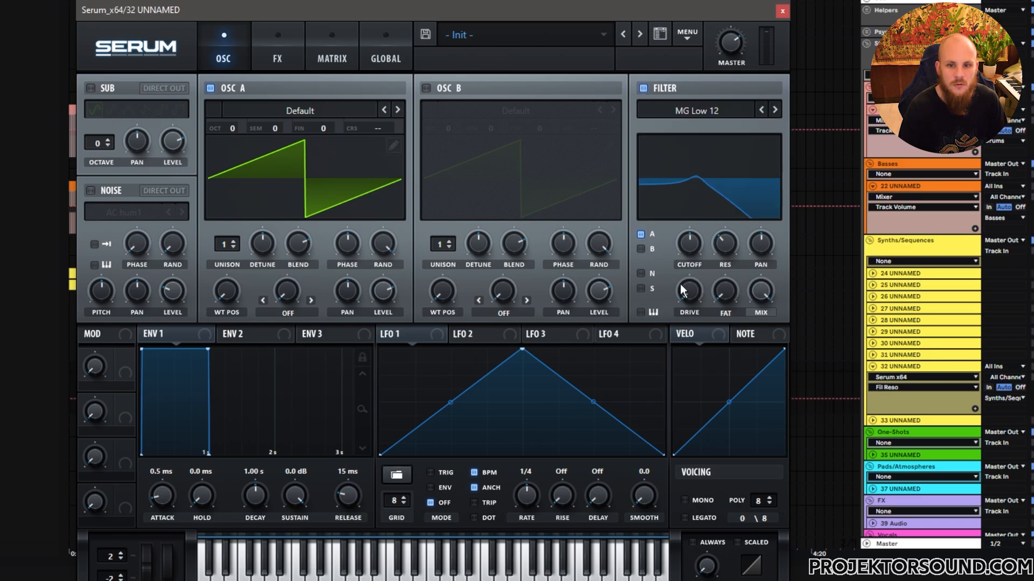
mouse_move(689, 245)
mouse_down()
mouse_move(736, 216)
mouse_move(694, 237)
mouse_up()
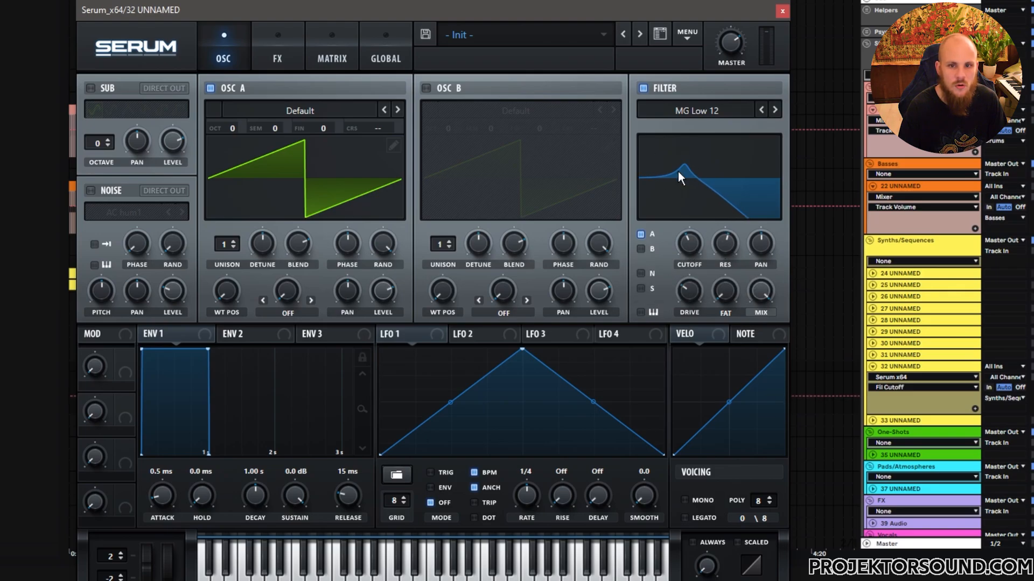
Step: Enable oscillator B one octave up, route it through the filter, and give it 8 unison voices with reduced detune
click(433, 212)
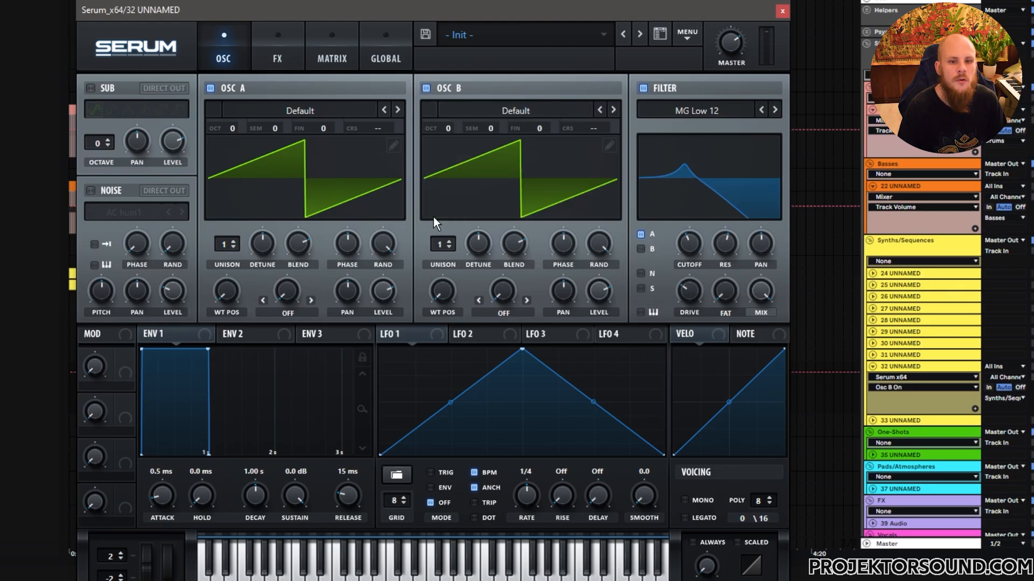
drag(450, 132, 454, 115)
click(640, 249)
drag(443, 244, 462, 173)
drag(478, 245, 474, 268)
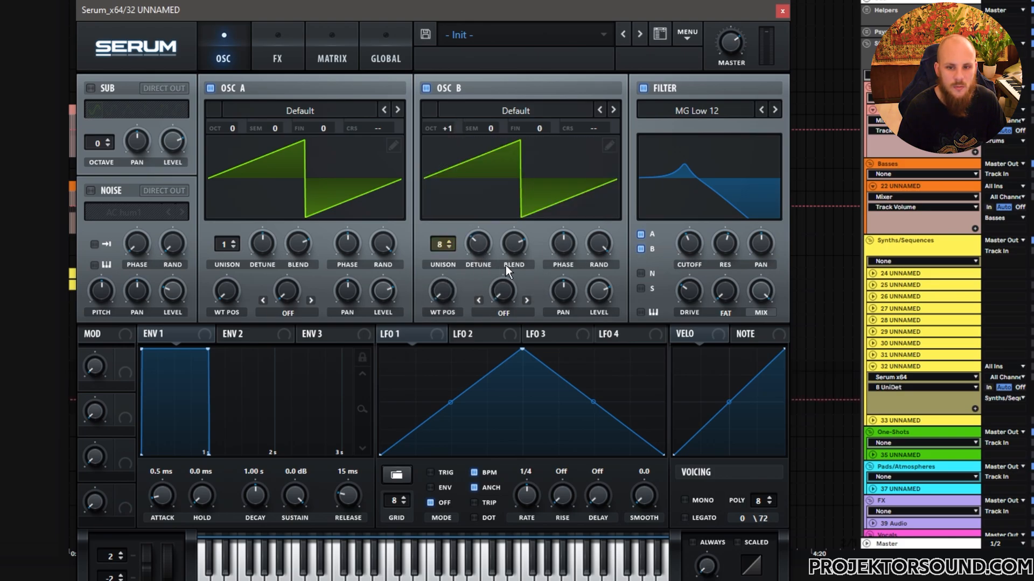
Step: Enable the Hyper/Dimension and Distortion effects in Serum
click(279, 51)
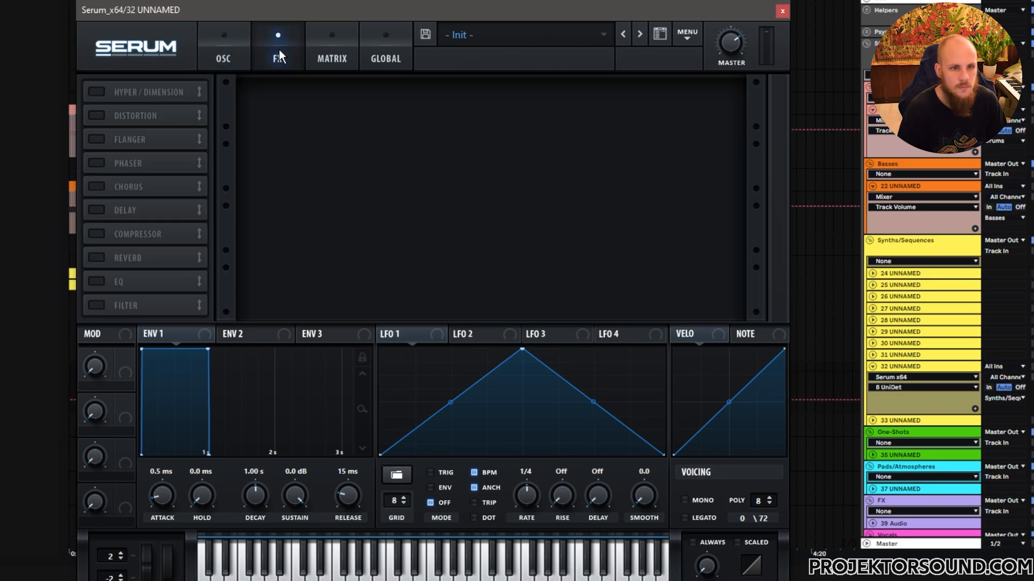
click(101, 94)
click(103, 116)
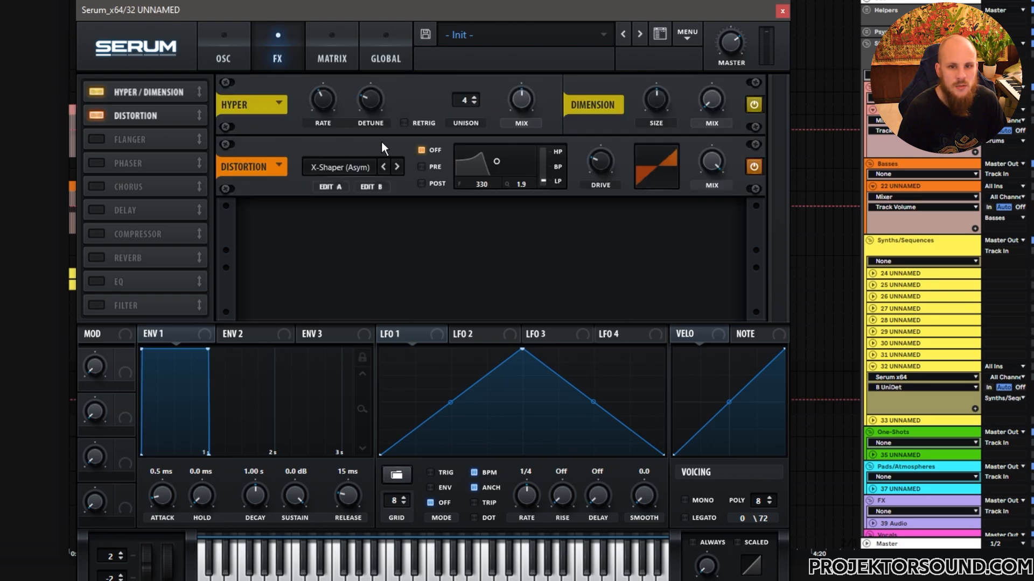
Step: Lower the Hyper mix, reduce the Dimension size while raising its mix, and slightly increase the Distortion drive
drag(522, 96, 516, 148)
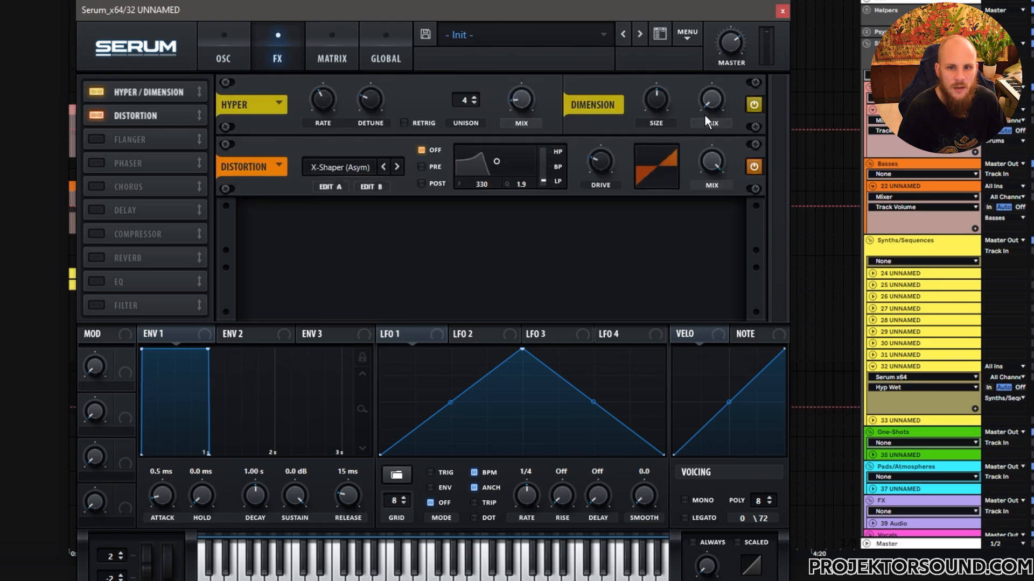
drag(655, 98, 654, 115)
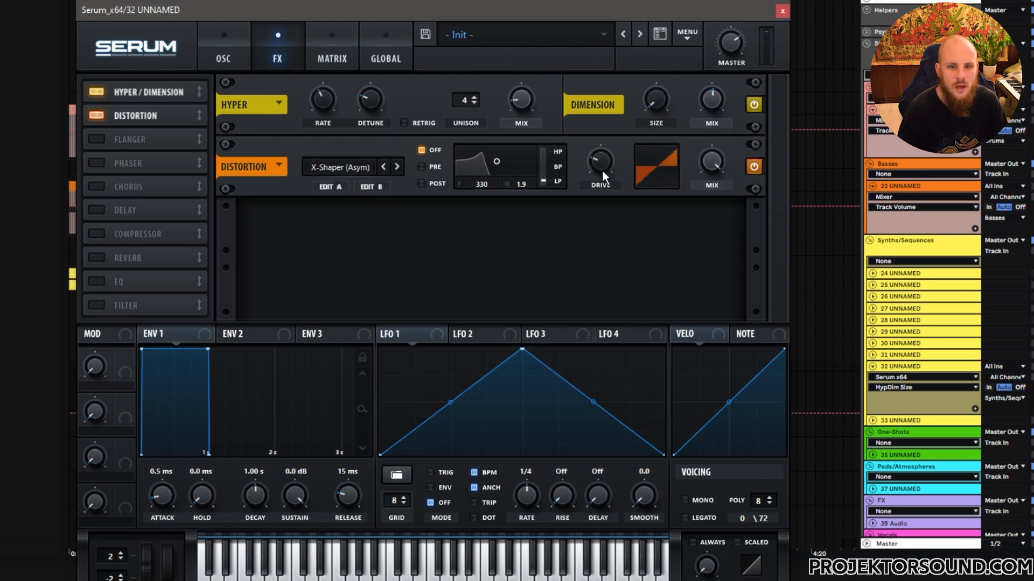
drag(601, 170, 563, 97)
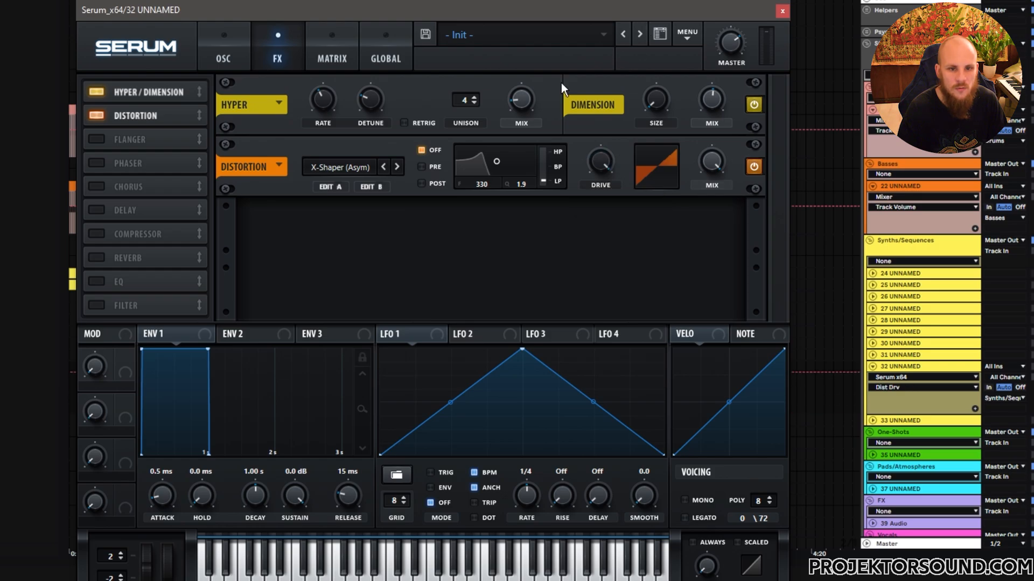
Step: Open the X-Shaper (Asym) curve B for editing and add a node at the centre of its diagonal
click(377, 188)
double_click(269, 121)
drag(269, 121, 268, 145)
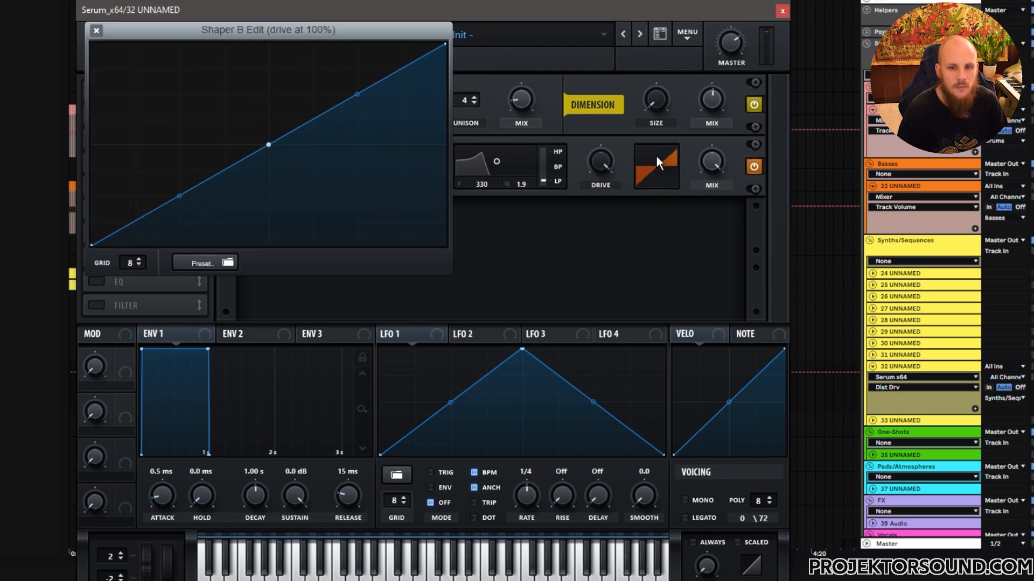
Step: Try adding peak and dip nodes to the upper half of the shaper B curve, and delete them
double_click(289, 73)
drag(289, 74, 321, 236)
double_click(322, 55)
double_click(350, 91)
drag(350, 91, 349, 56)
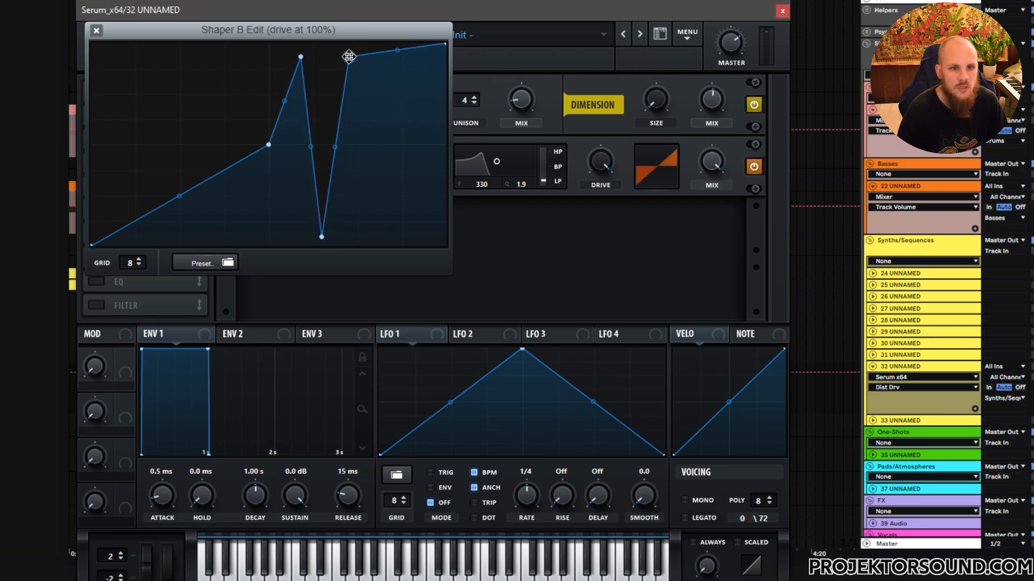
double_click(321, 236)
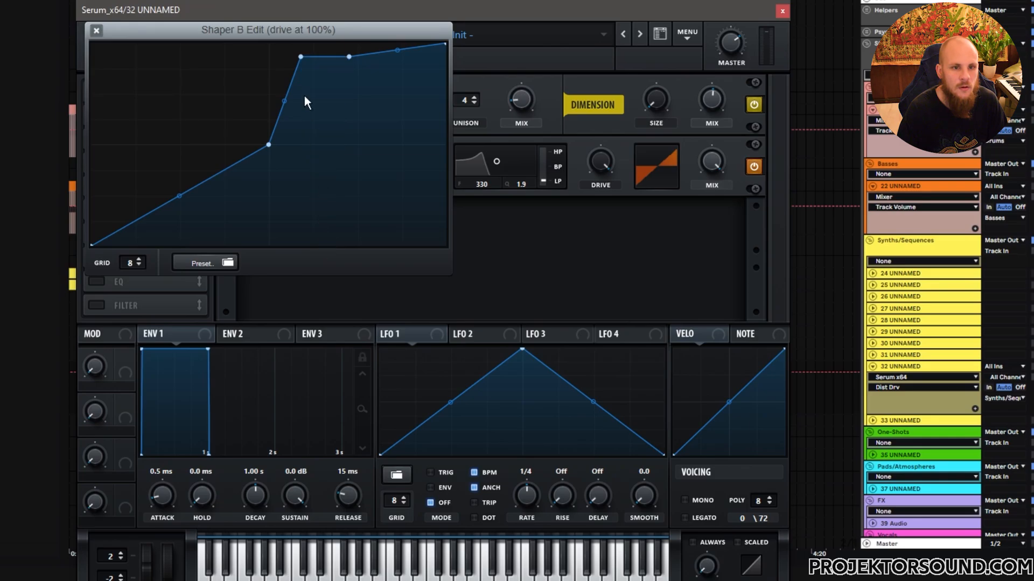
double_click(301, 56)
double_click(349, 56)
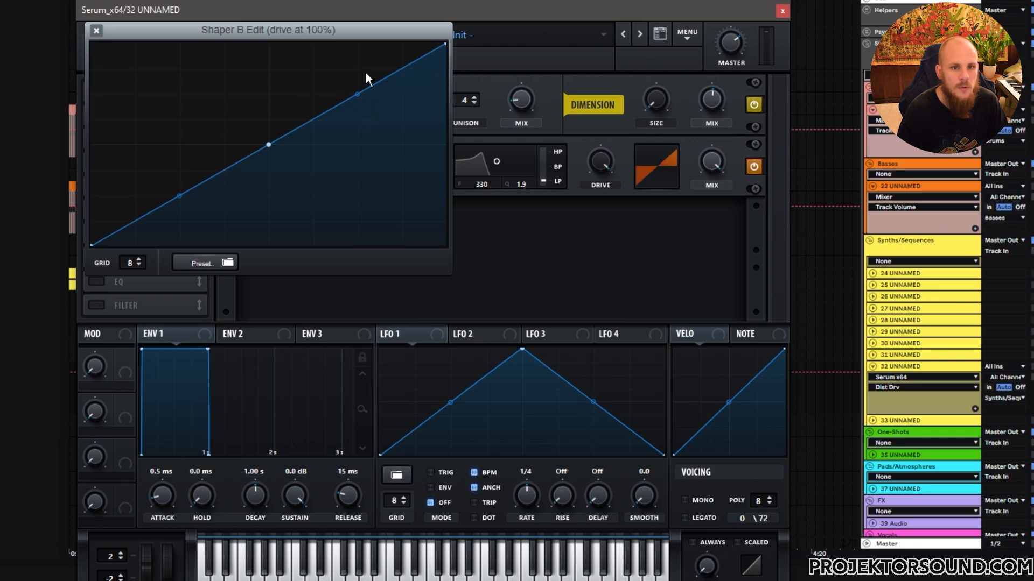
Step: Shape the upper half of the shaper B curve with a high peak and a deep dip, bending the segments between them
double_click(309, 70)
drag(309, 70, 365, 256)
drag(406, 144, 409, 131)
drag(349, 153, 350, 178)
drag(301, 102, 304, 70)
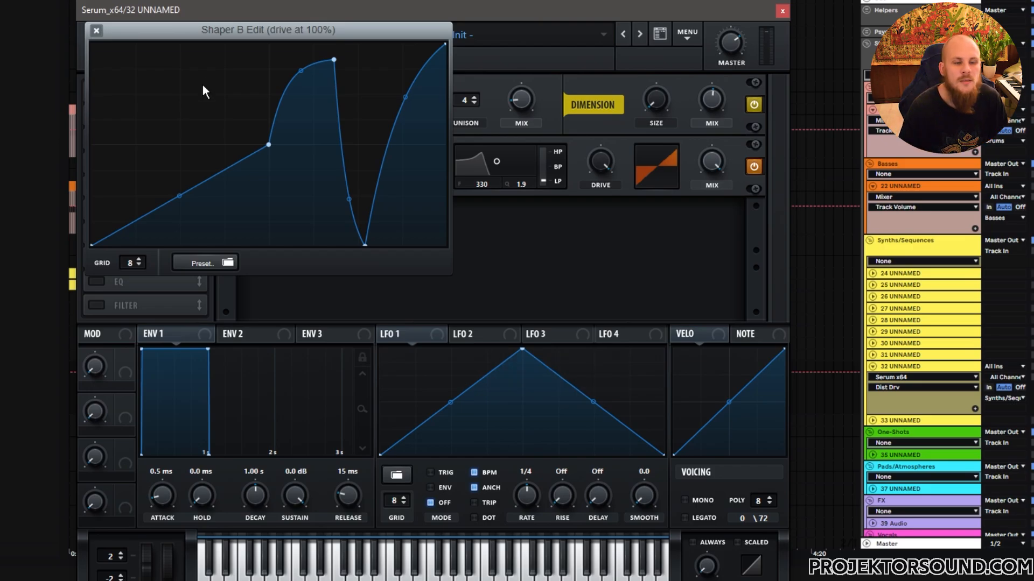
Step: Add peaks and dips to the lower half of the shaper B curve and close its editor
double_click(198, 64)
drag(169, 229, 129, 92)
click(96, 31)
Step: Set oscillator A's warp mode to Remap 1 and inspect its remap curve without editing it
click(241, 47)
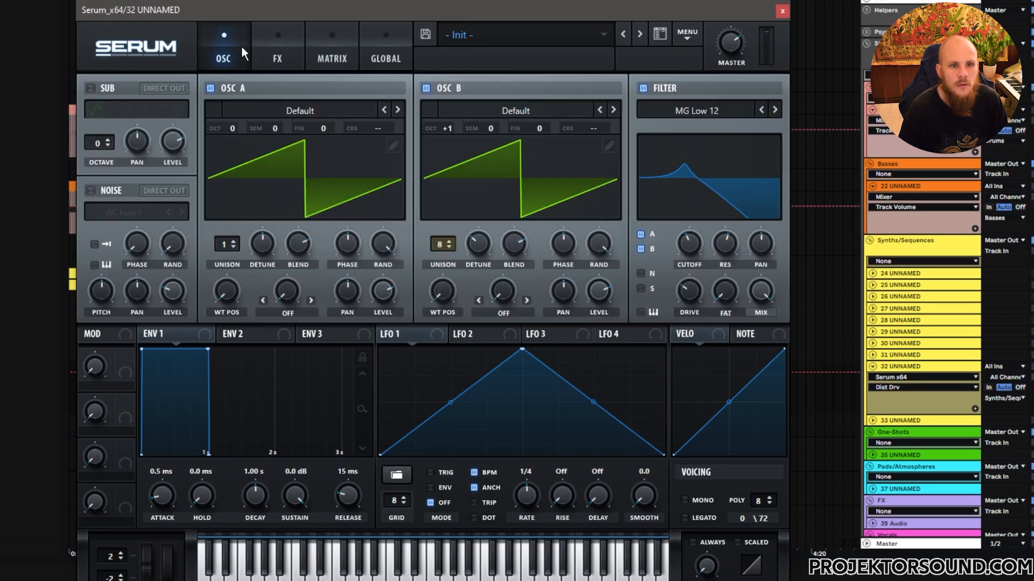
click(285, 311)
click(305, 169)
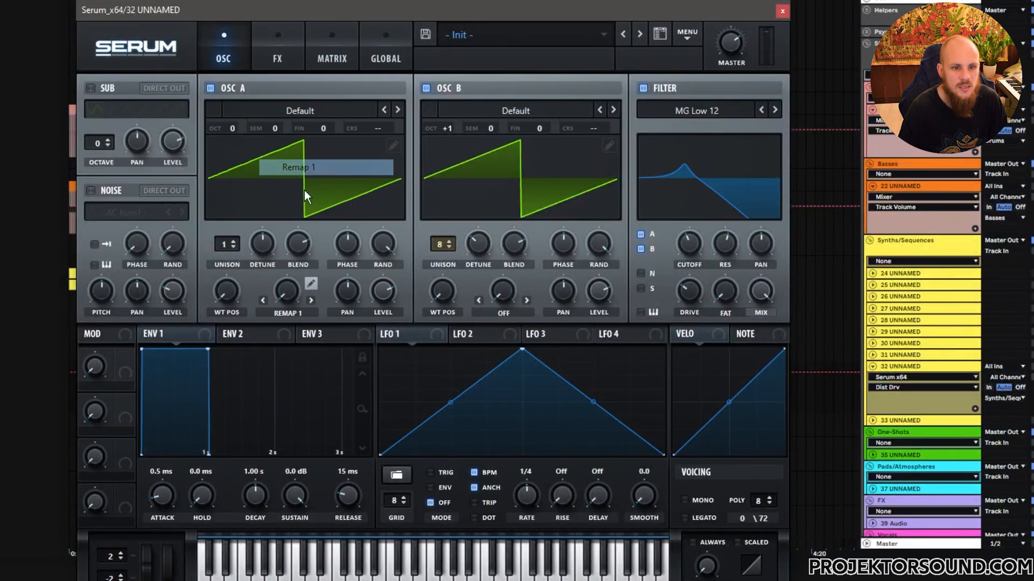
click(310, 283)
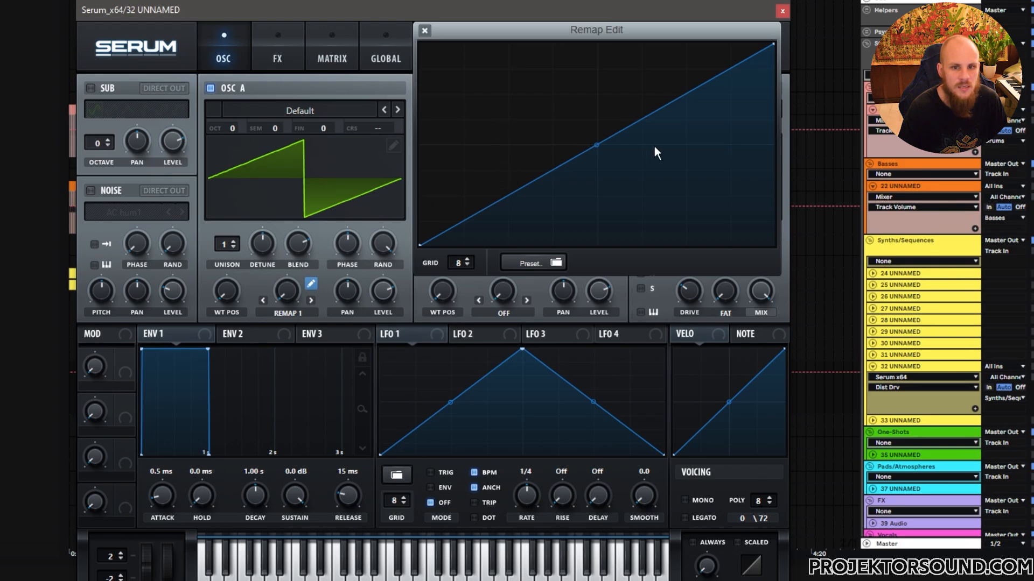
click(425, 32)
Step: Audition the patch with test notes while reviewing its effects and oscillator settings
click(277, 51)
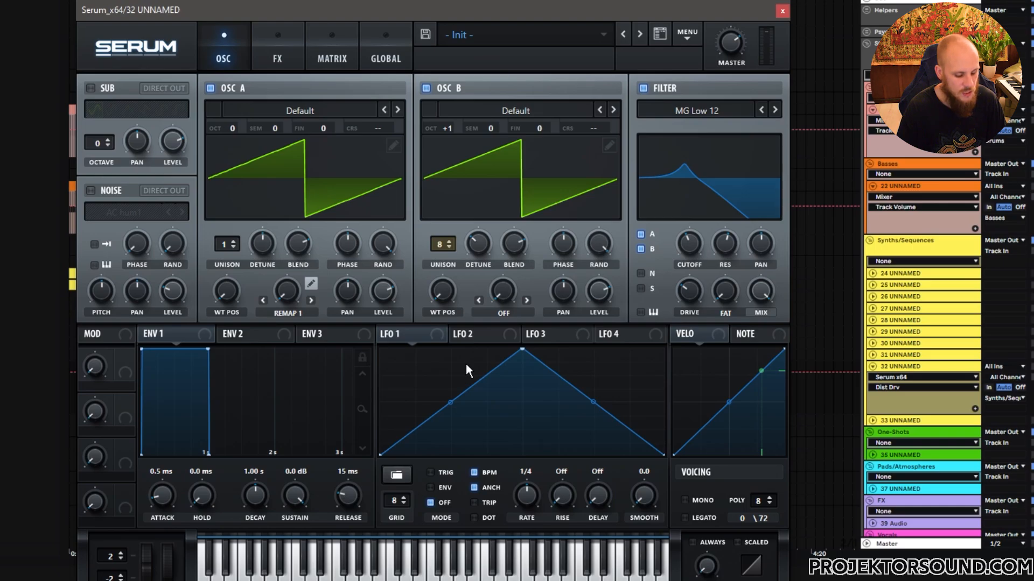
key(t)
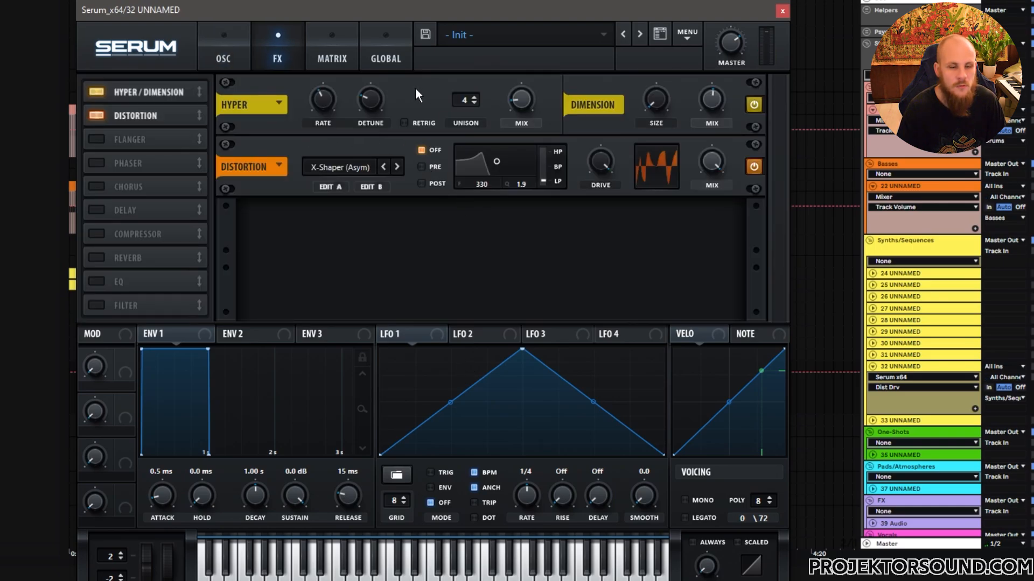
click(231, 55)
key(t)
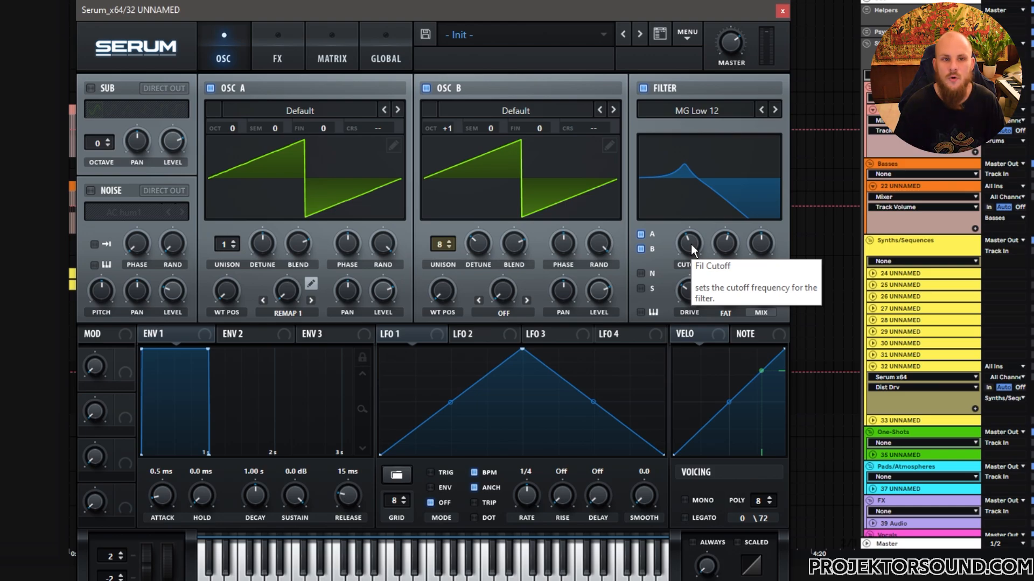
Step: Enable the Compressor in multiband mode with more gain, and enable the EQ with a low cut at a reduced frequency
click(277, 54)
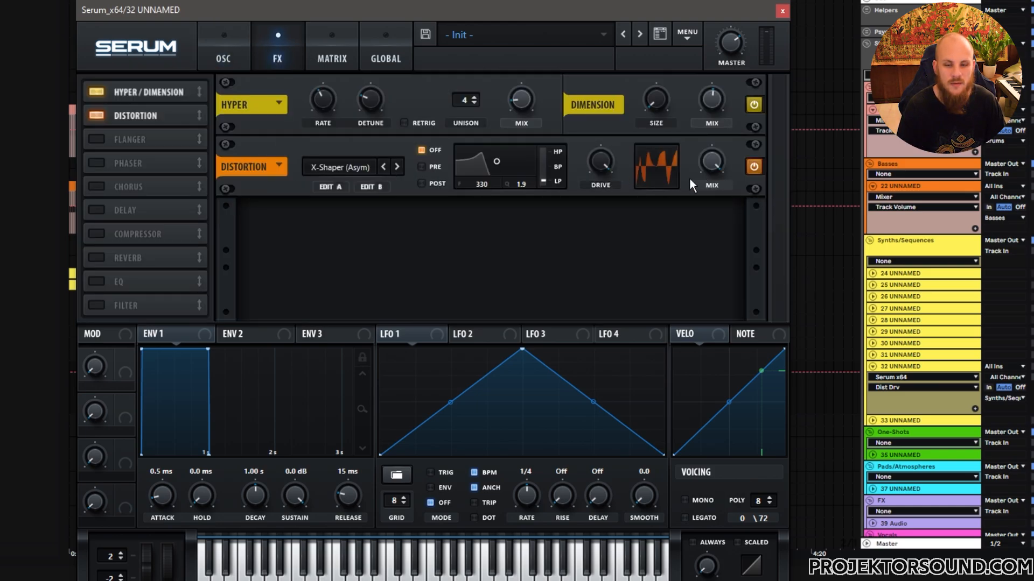
click(101, 233)
click(560, 248)
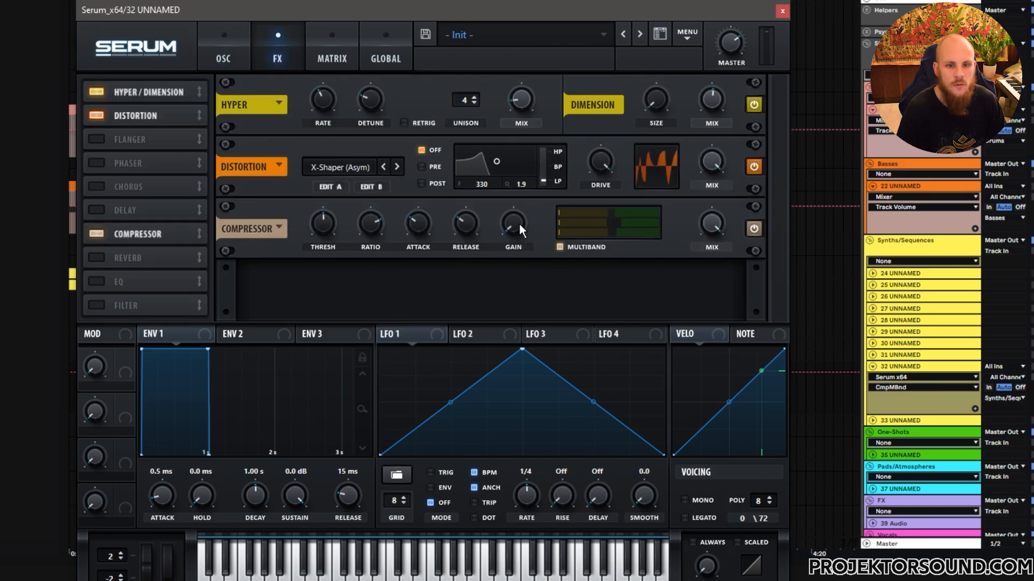
click(100, 282)
drag(364, 295, 322, 280)
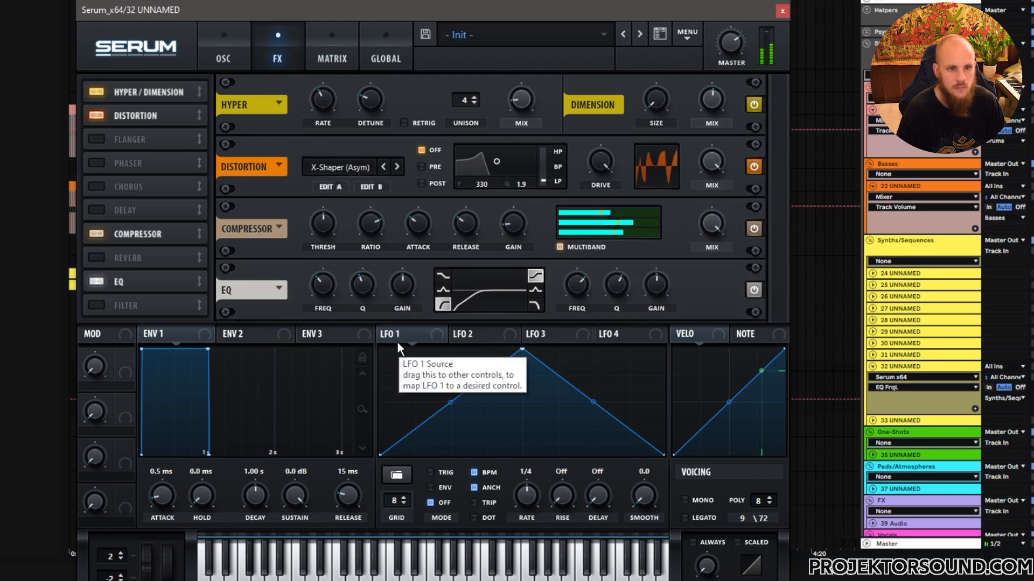
Step: Paste the sequence's MIDI clip onto track 32, aligned with the clip on track 31, and play it back
click(782, 11)
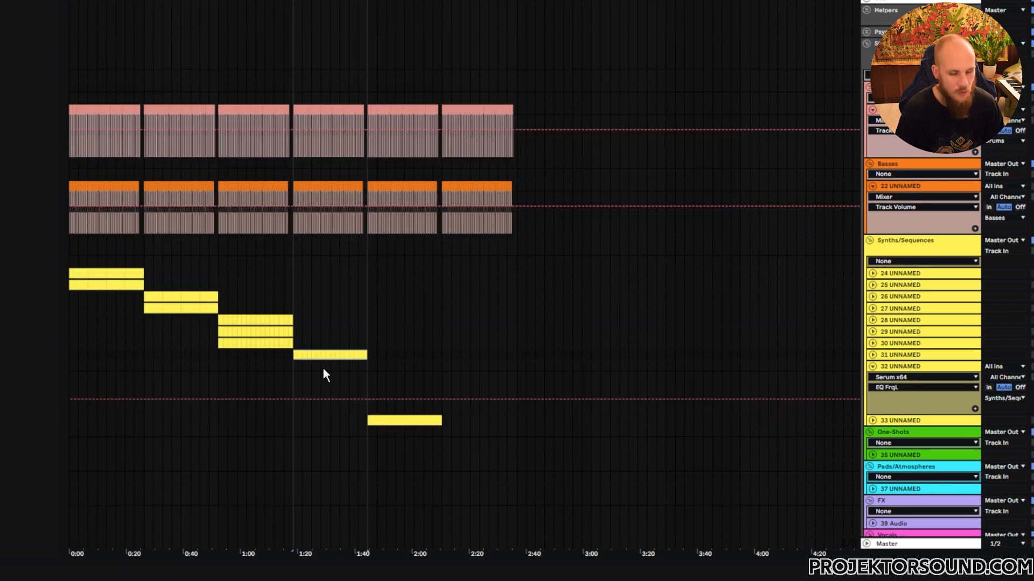
click(295, 366)
key(ctrl+v)
key(space)
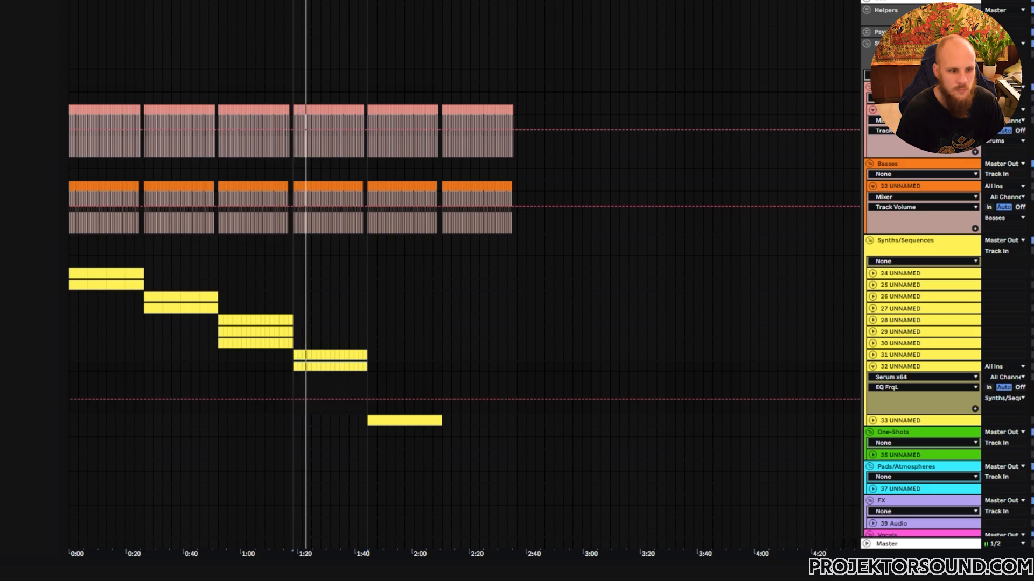
Step: Reopen Serum on track 32, raise the filter cutoff slightly, and close the plugin window
click(96, 580)
mouse_move(687, 245)
mouse_down()
mouse_move(706, 208)
mouse_move(687, 247)
mouse_move(699, 215)
mouse_move(690, 238)
mouse_up()
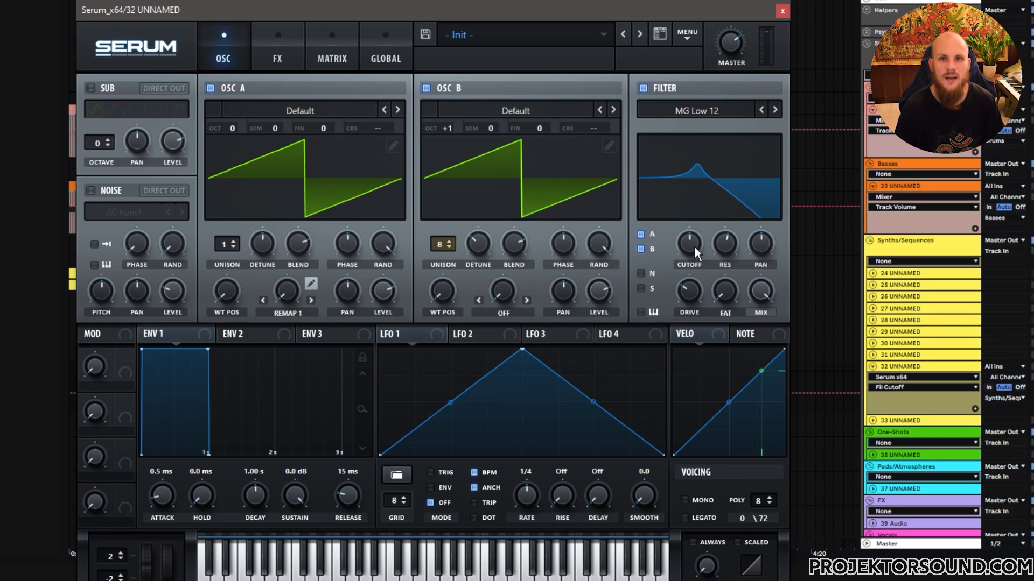
click(781, 11)
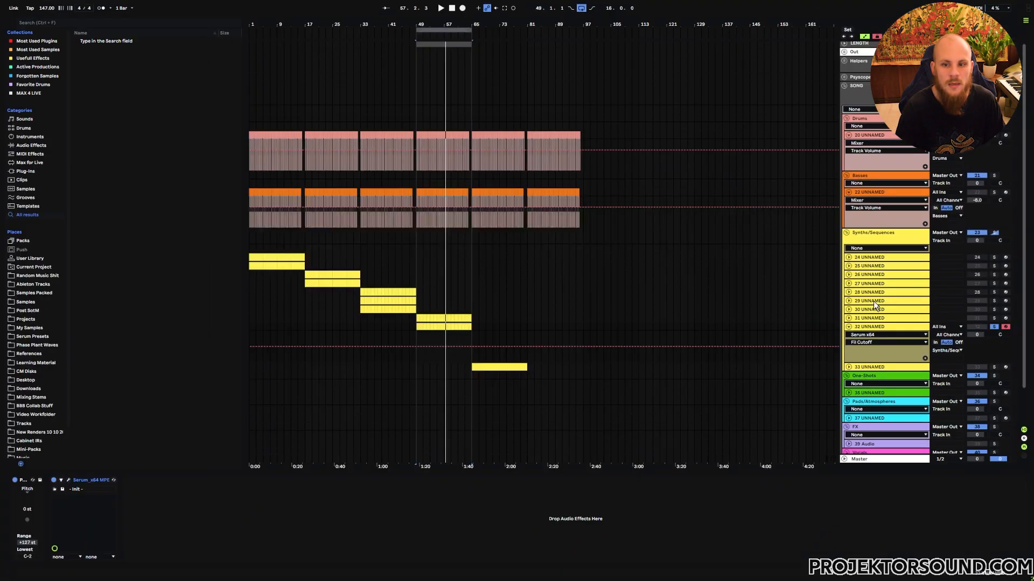
Step: Unfold track 31 and show its Serum Fil Cutoff automation, examining the section from bar 49 to 65
click(849, 318)
click(861, 317)
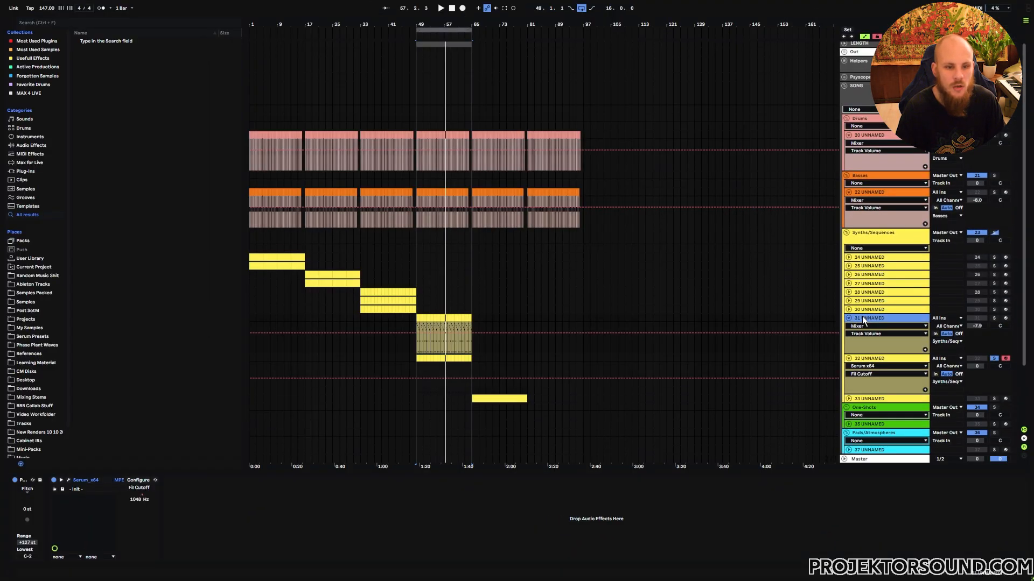
click(142, 499)
drag(417, 328, 466, 328)
drag(465, 20, 468, 67)
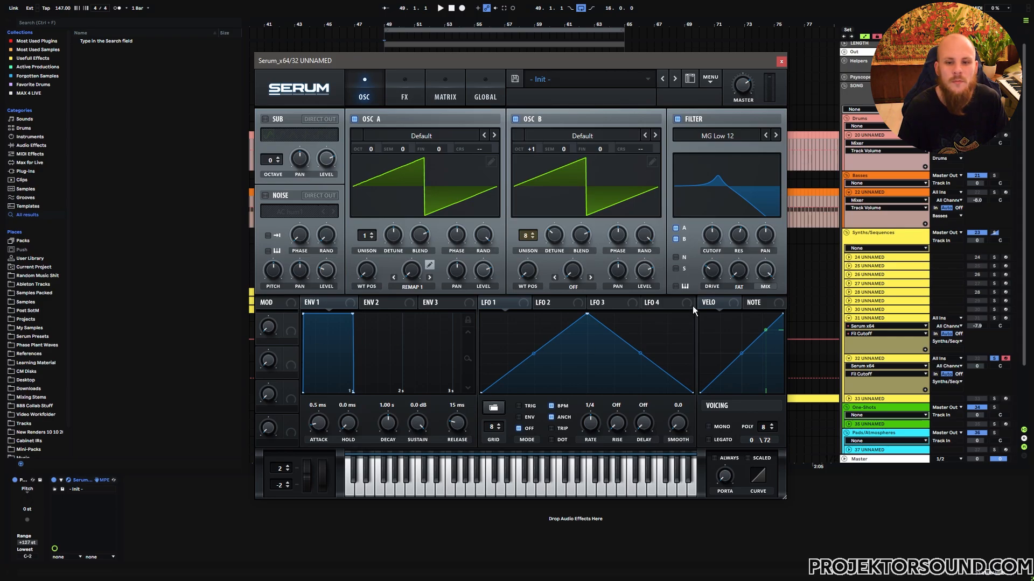
Step: Lower track 32's Serum filter cutoff, assign Macro 1 to modulate it, and add Macro 1 to the device's configured parameters
drag(711, 237, 710, 234)
drag(702, 225, 701, 233)
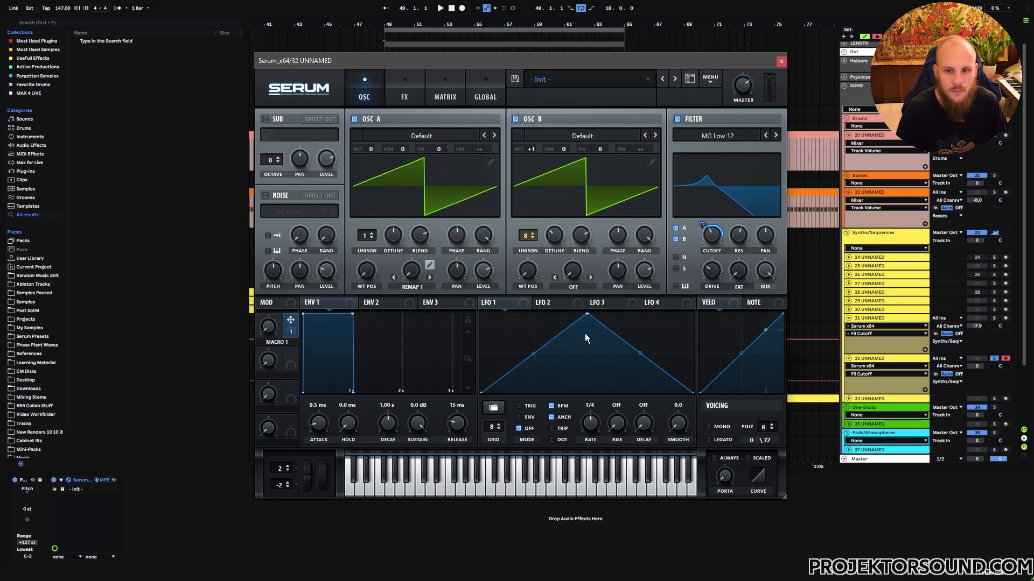
click(62, 482)
click(141, 482)
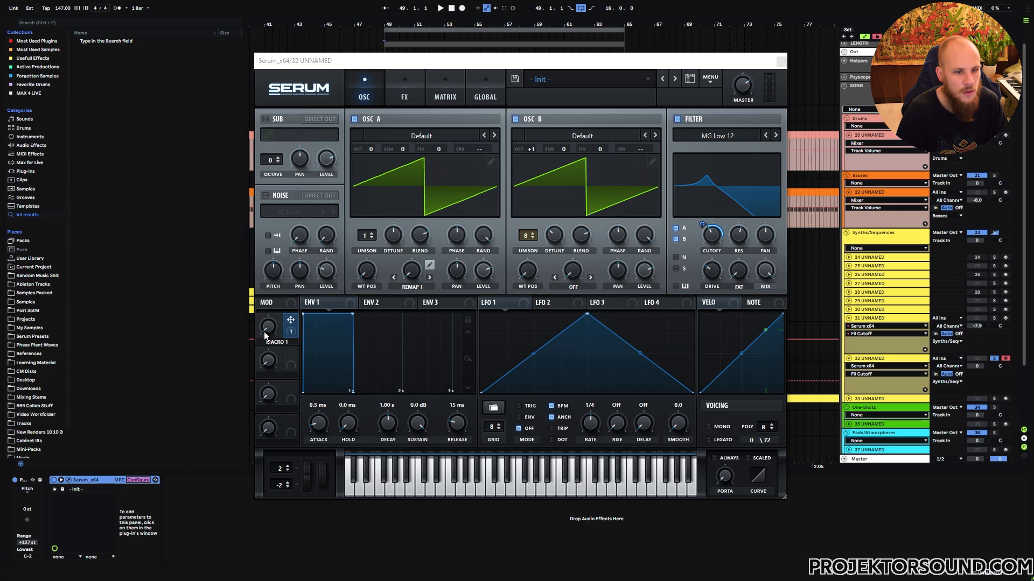
click(268, 326)
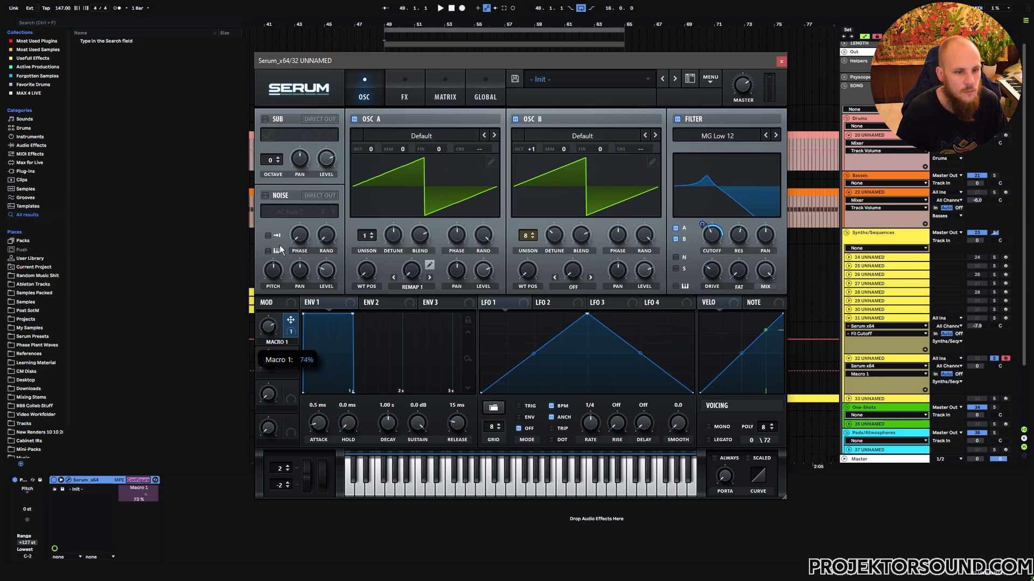
click(141, 480)
click(781, 62)
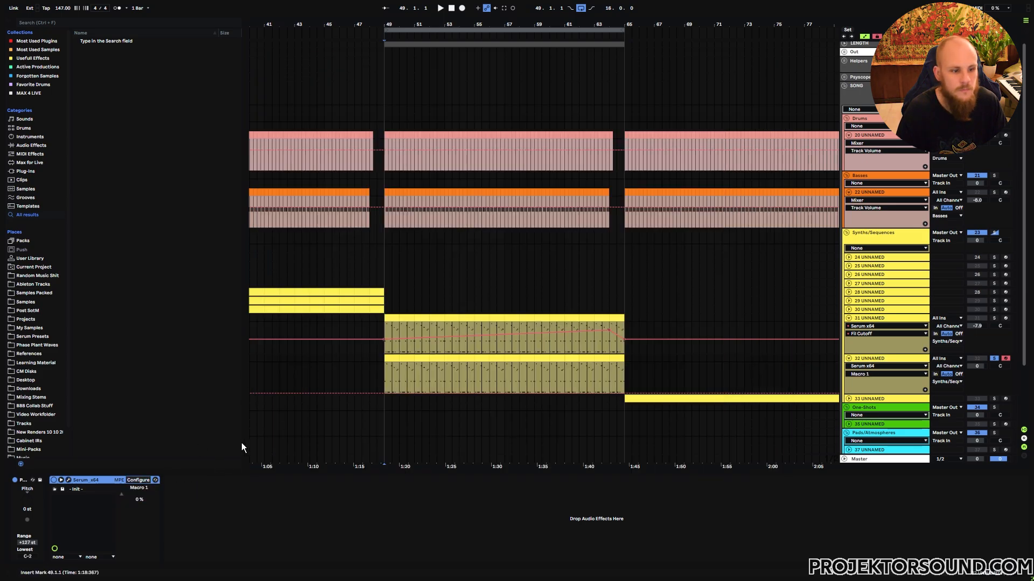
Step: Map Serum's Macro 1 to a control on the MIDI controller
right_click(128, 494)
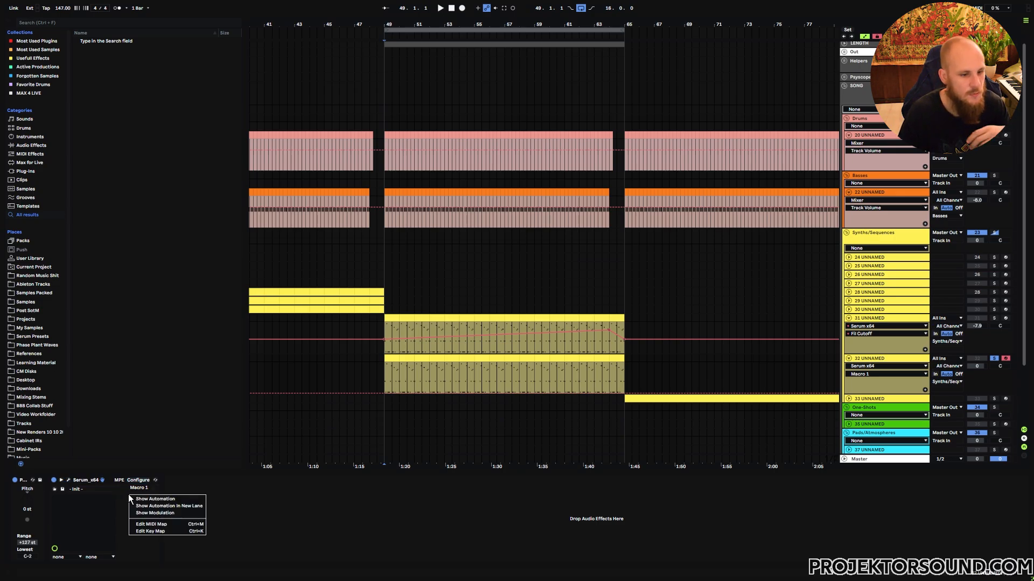
click(152, 524)
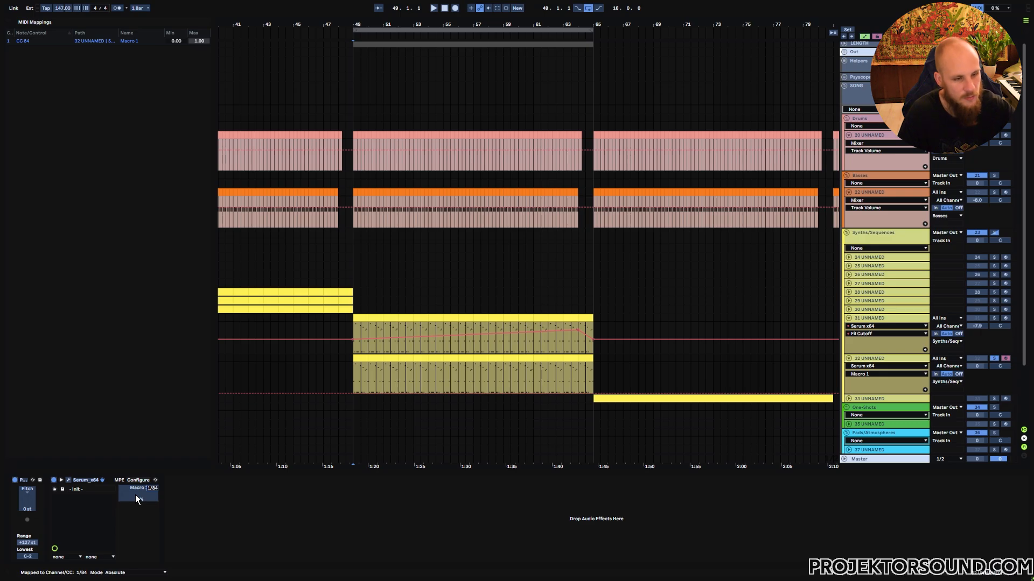
key(ctrl+m)
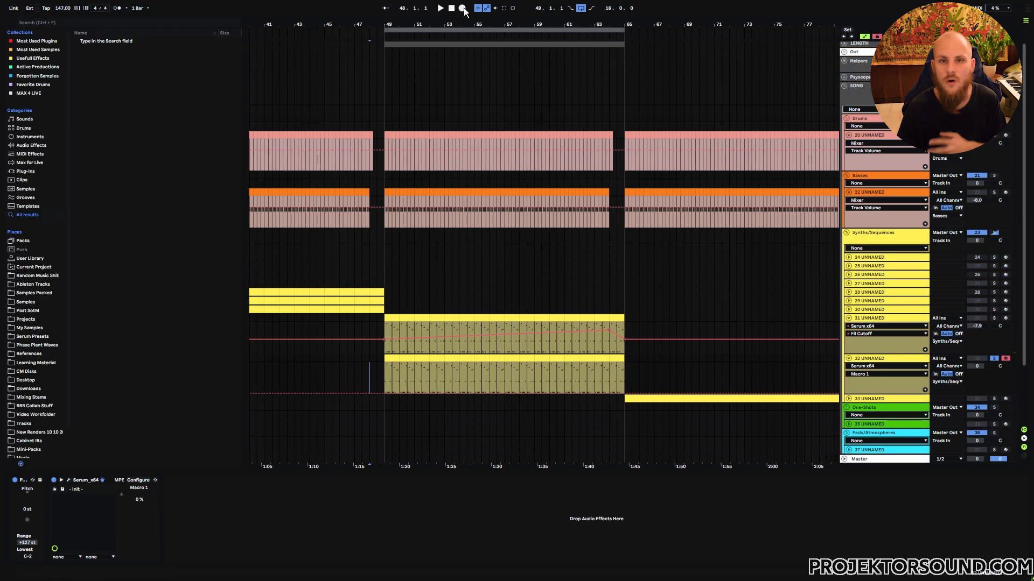
Step: Record Macro 1 automation on track 32 across the clip from bar 49 to 65
click(462, 8)
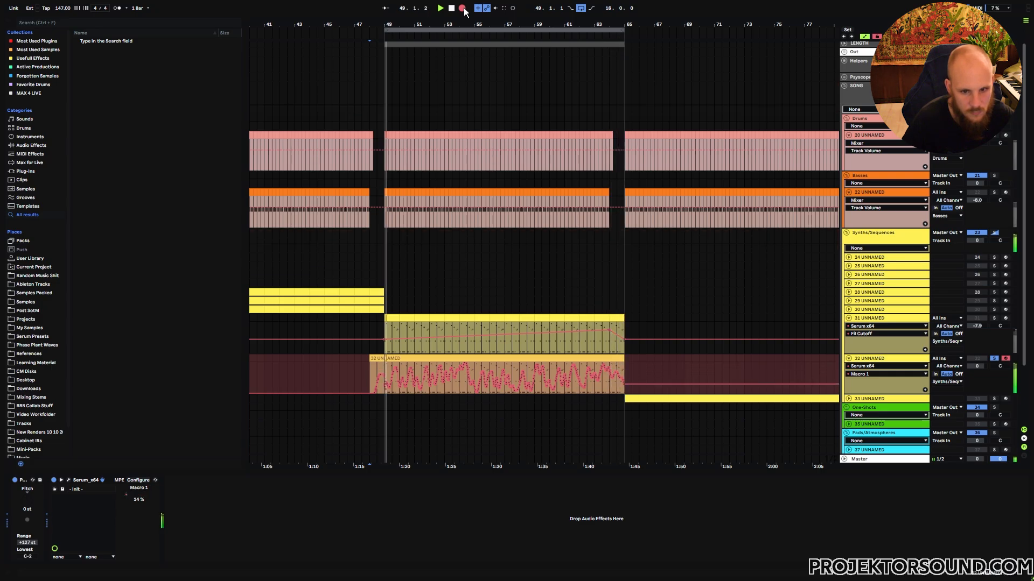
click(463, 10)
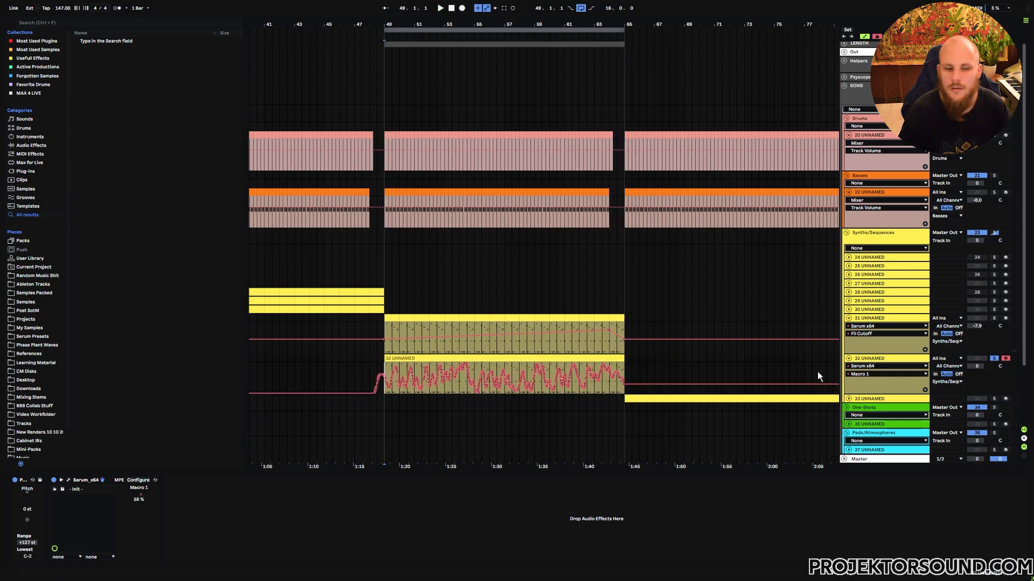
Step: Open X-Shaper curve B in track 32's Serum distortion and reshape the lower half's peaks and dips while the loop plays
click(69, 480)
click(405, 96)
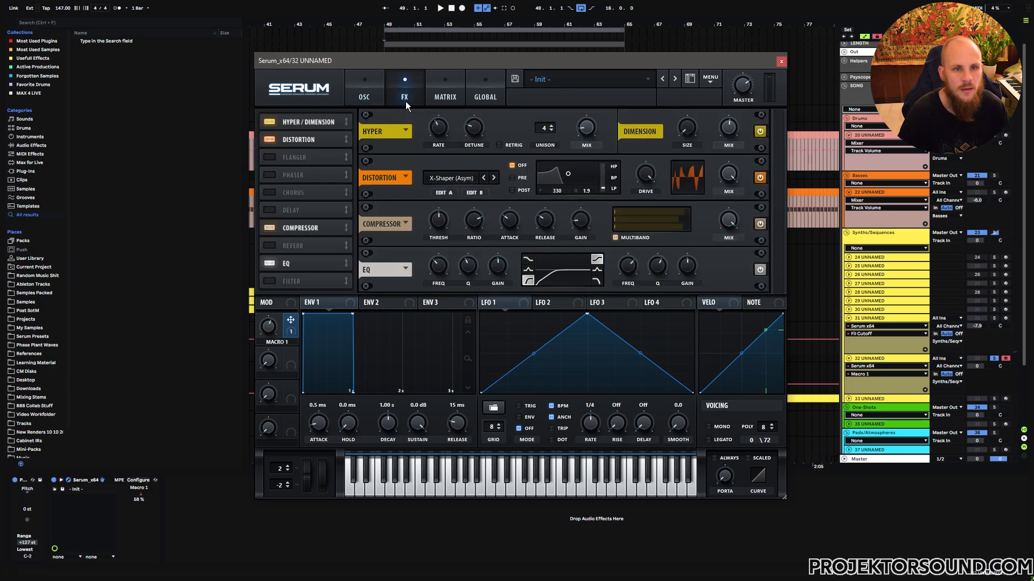
click(479, 192)
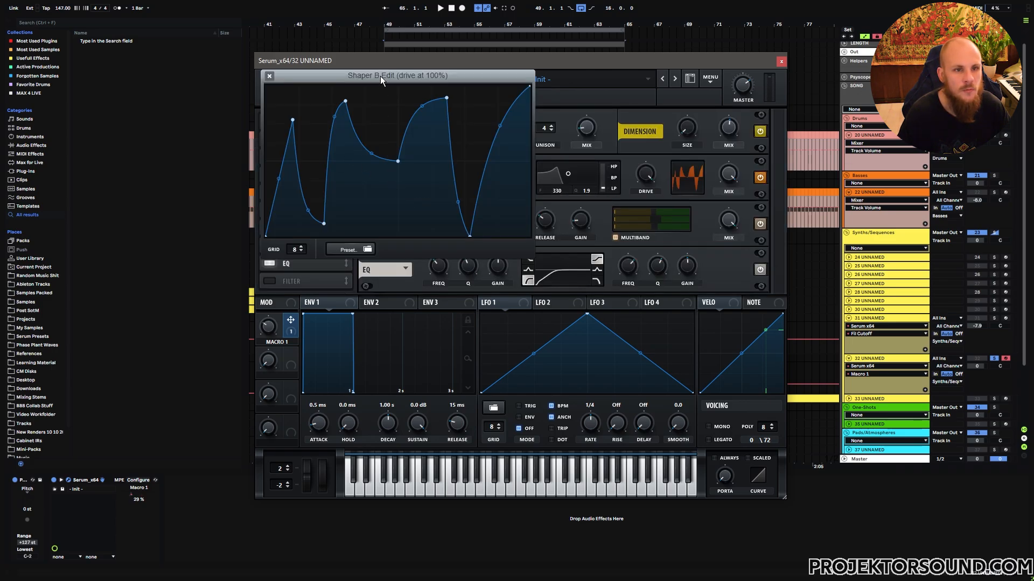
key(space)
drag(345, 100, 361, 128)
drag(323, 225, 359, 236)
drag(365, 131, 386, 171)
drag(292, 121, 297, 187)
drag(359, 235, 346, 225)
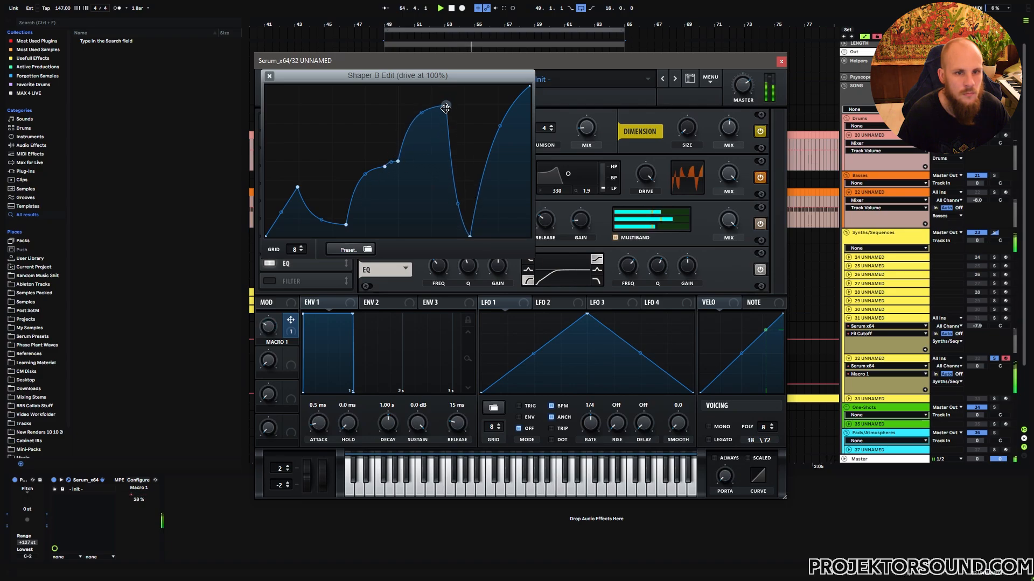
Step: Flatten the upper peak, raise the deep dips of shaper curve B, and close the curve editor
drag(446, 98, 445, 131)
drag(470, 233, 467, 177)
drag(445, 131, 444, 141)
drag(346, 225, 291, 163)
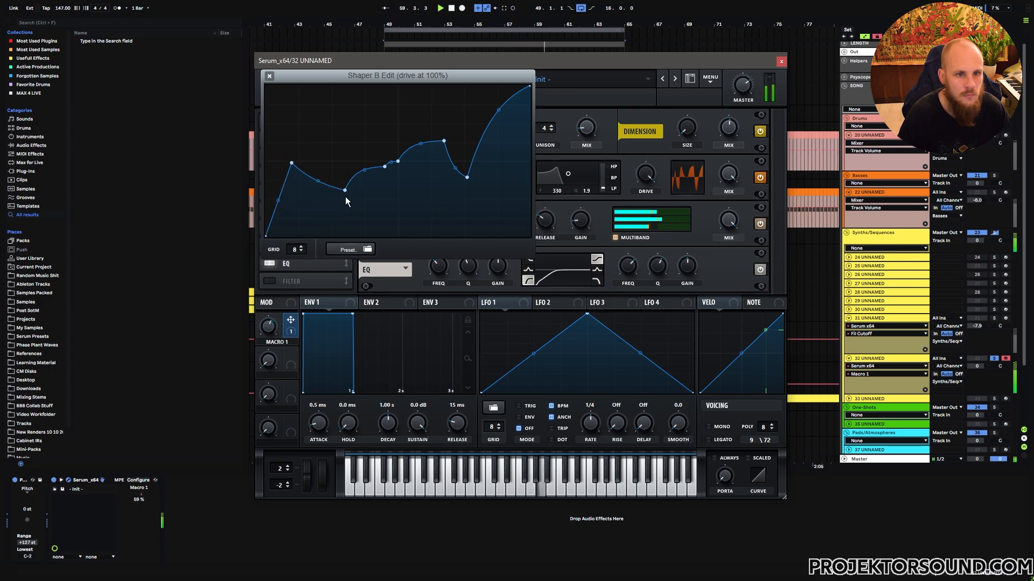
click(269, 76)
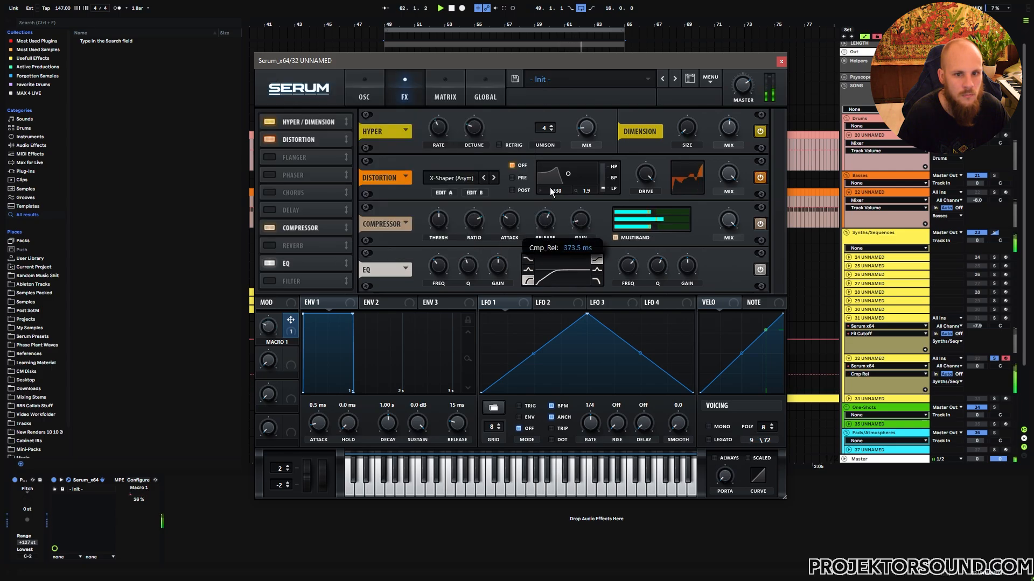
Step: Switch Serum's voicing to mono and legato, enable Always portamento and dial in a short portamento time
click(709, 427)
click(709, 439)
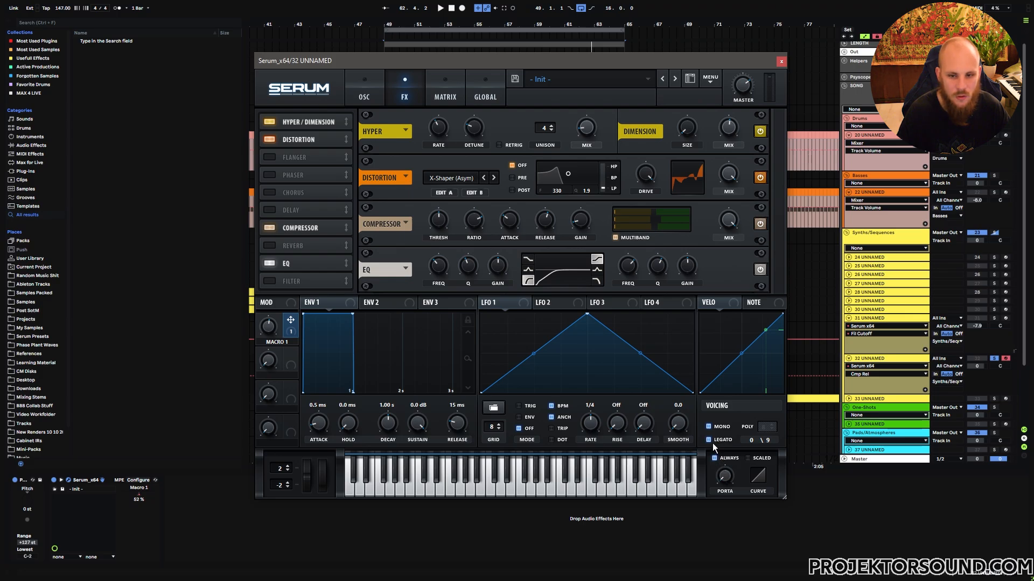
click(724, 475)
drag(731, 464, 727, 472)
Step: Enable Scaled portamento, bend the portamento curve to 31% and fine-tune the portamento time while the loop plays
key(space)
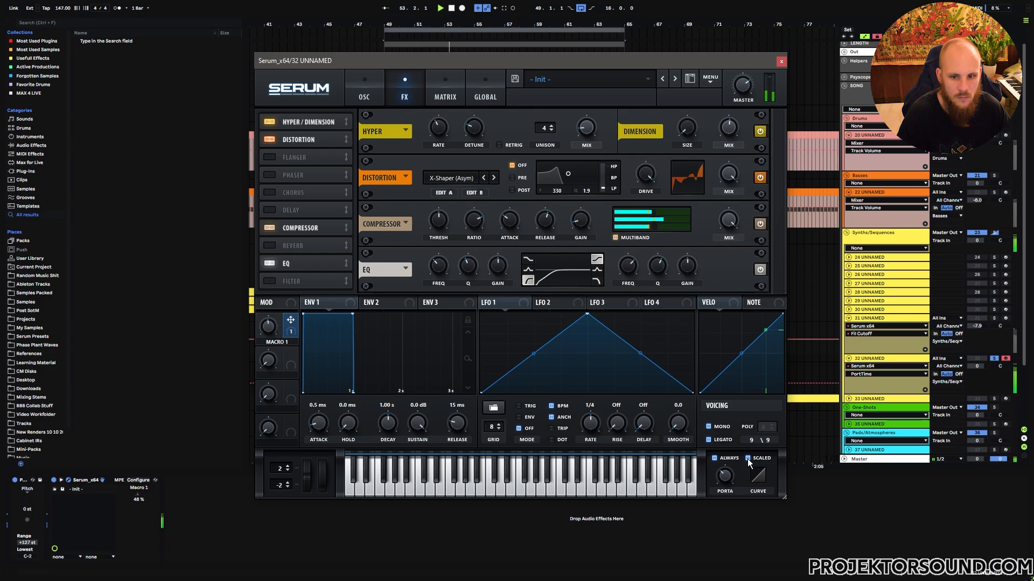
mouse_move(723, 479)
drag(757, 479, 765, 455)
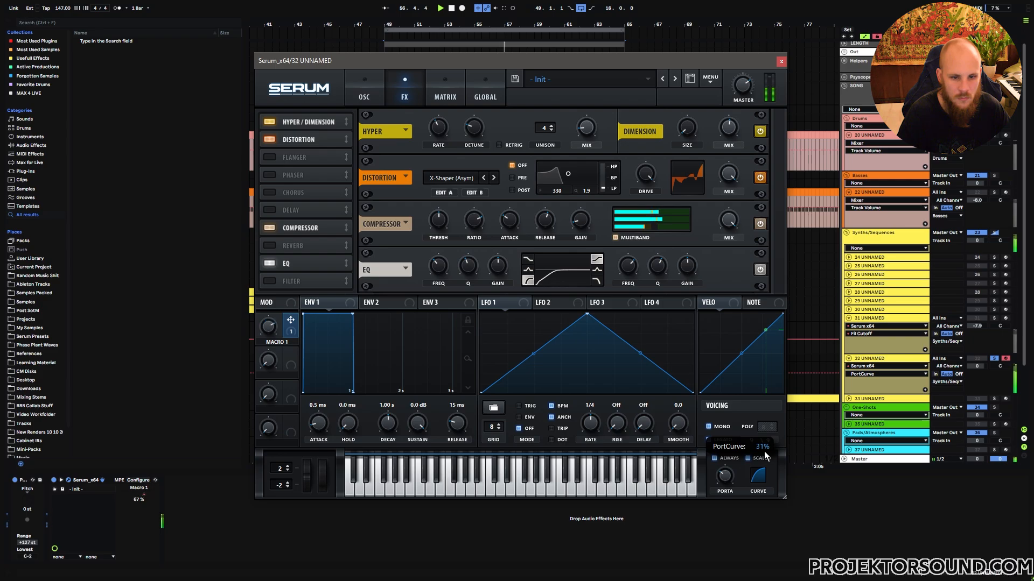
click(725, 475)
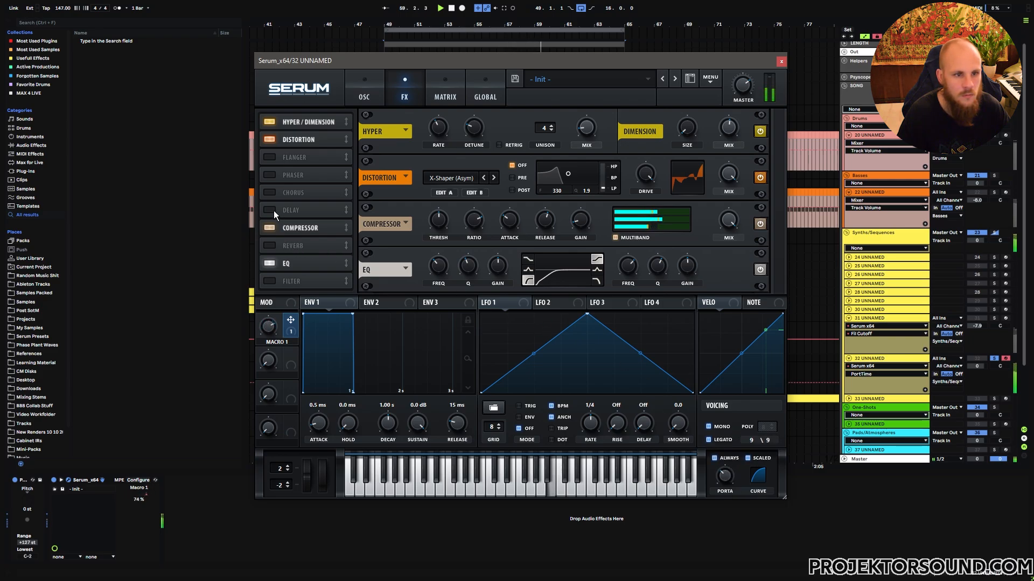
click(718, 476)
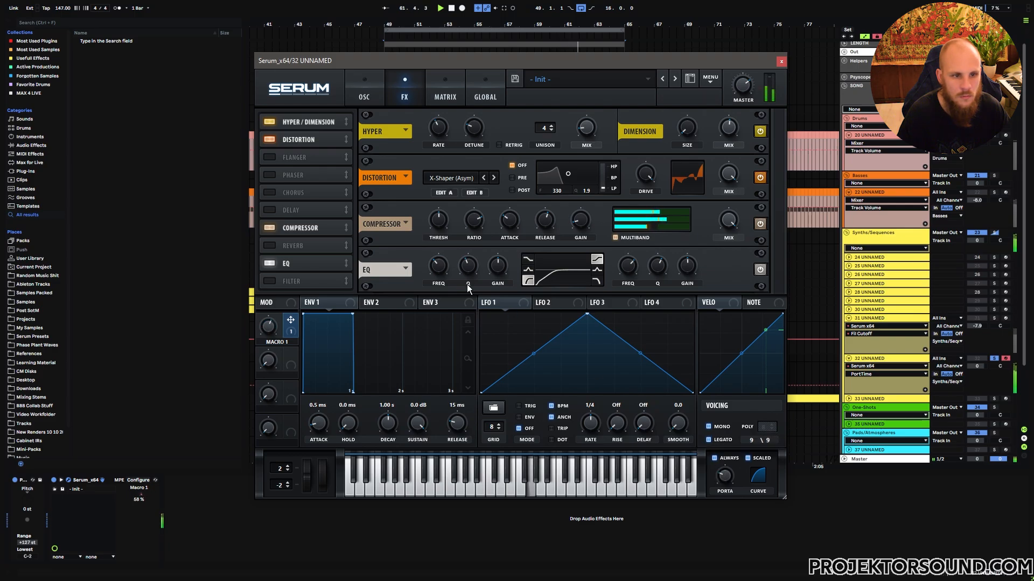
Step: Enable the Delay and Reverb effects, placing the Delay after the EQ in the effects chain
click(268, 210)
mouse_move(305, 211)
mouse_down()
mouse_move(305, 235)
mouse_move(302, 222)
mouse_up()
click(272, 246)
Step: Set both delay times to dotted 1/4, raise the delay feedback and set the delay mix to 37%
drag(514, 236, 527, 174)
drag(548, 235, 561, 155)
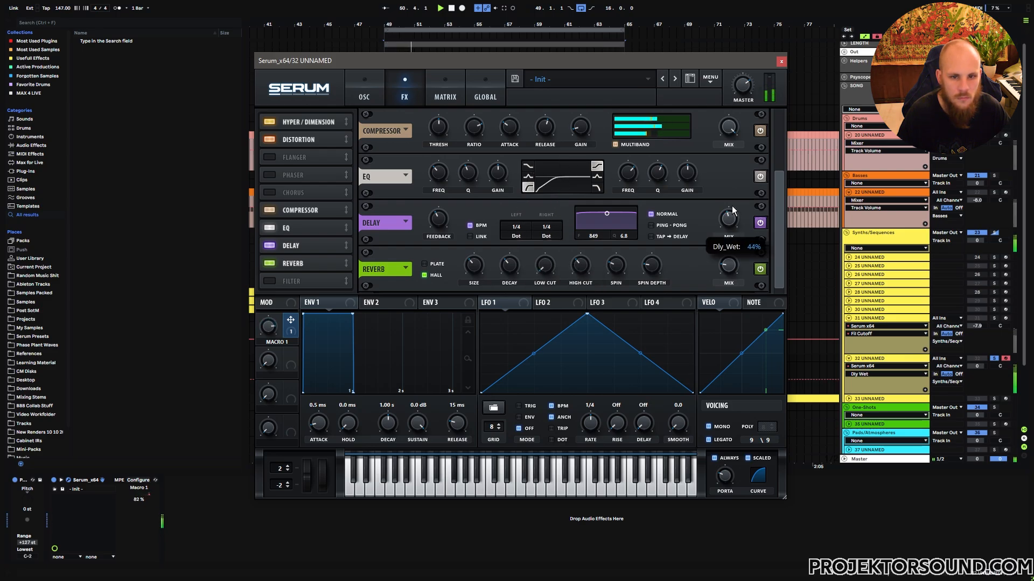
drag(438, 219, 456, 180)
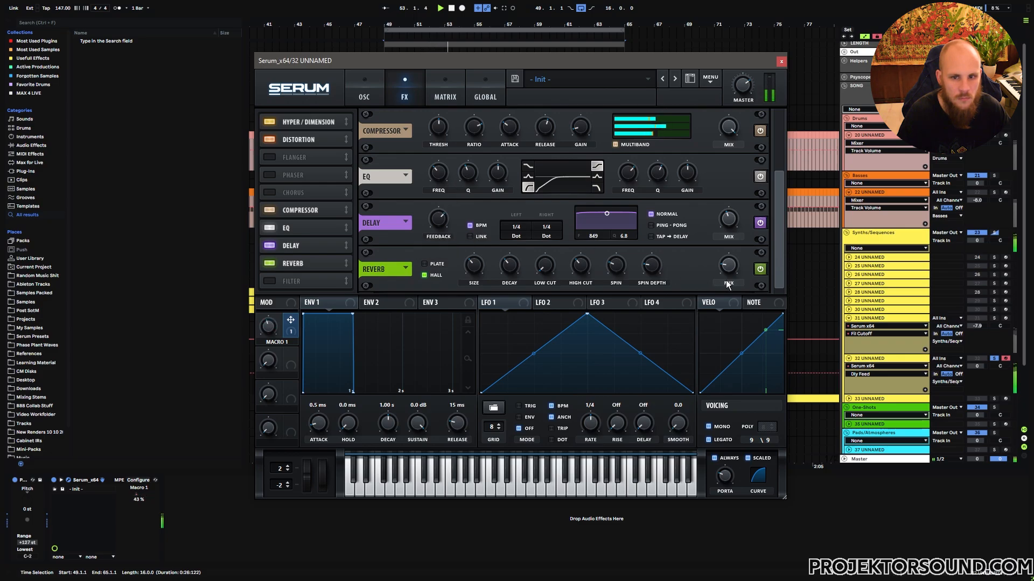
drag(728, 219, 729, 229)
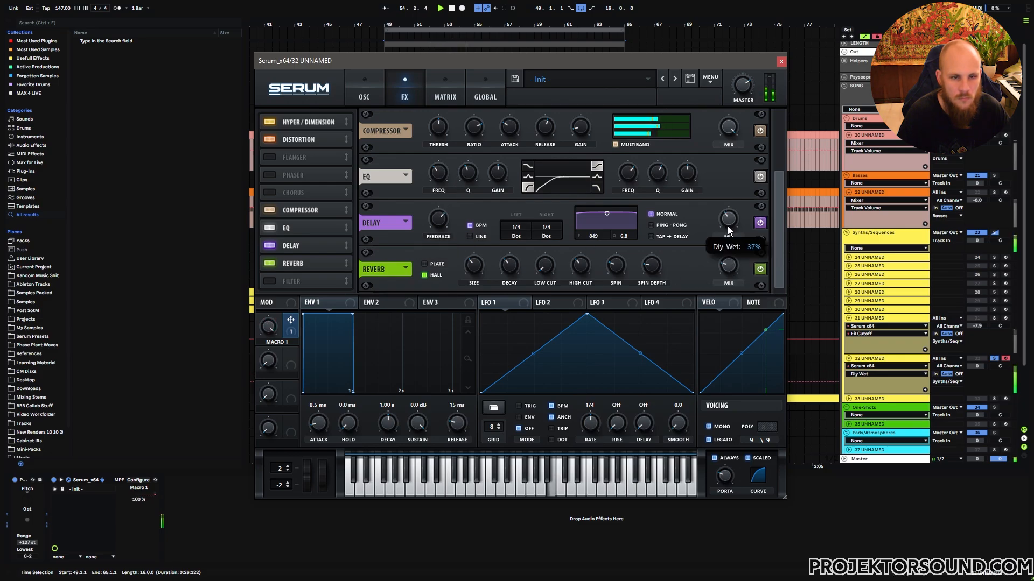